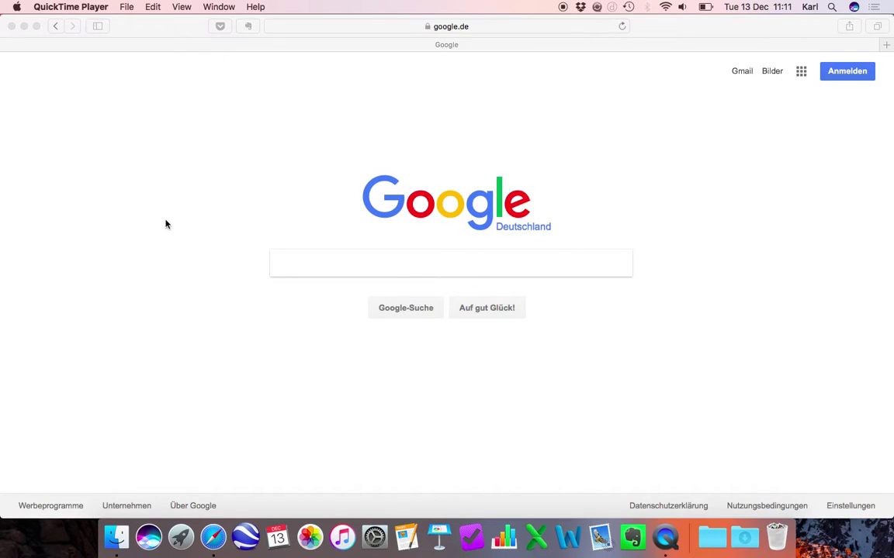
Sign in to Google with the third saved account in the account list.
left_click(175, 35)
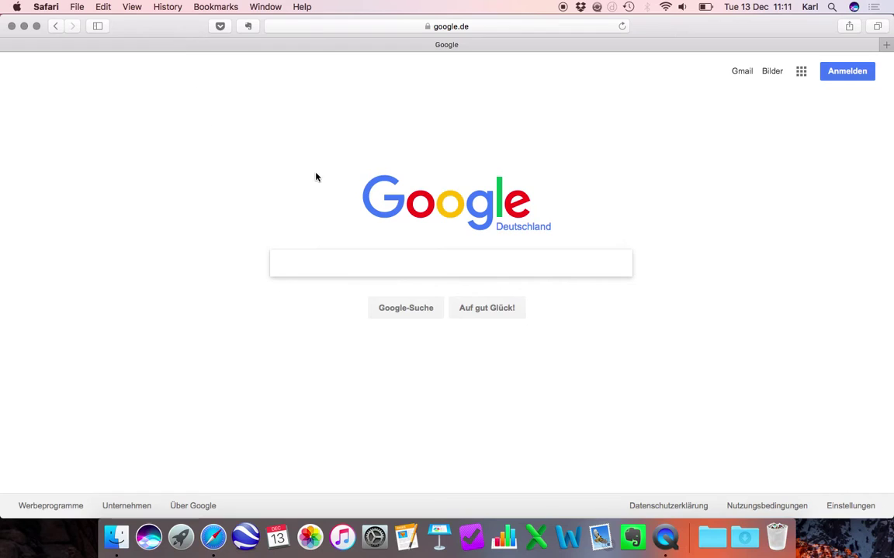
left_click(480, 27)
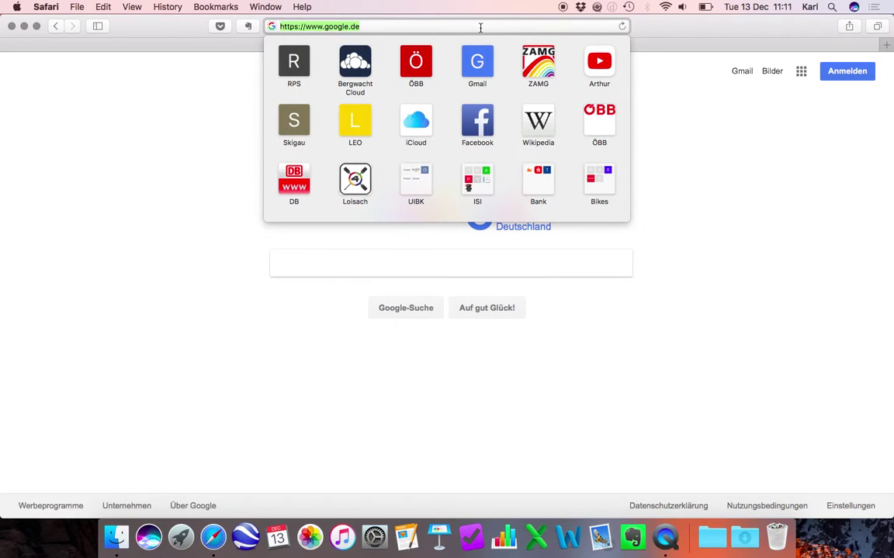
left_click(732, 177)
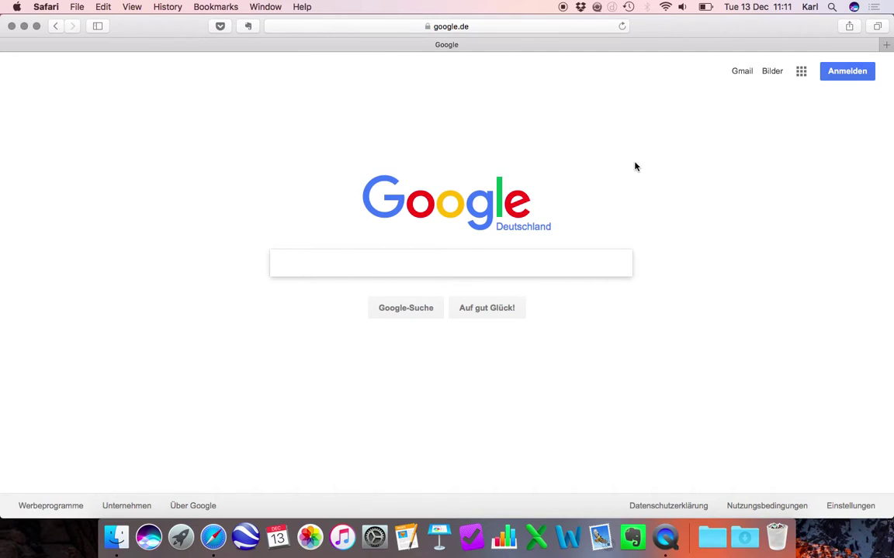
left_click(845, 71)
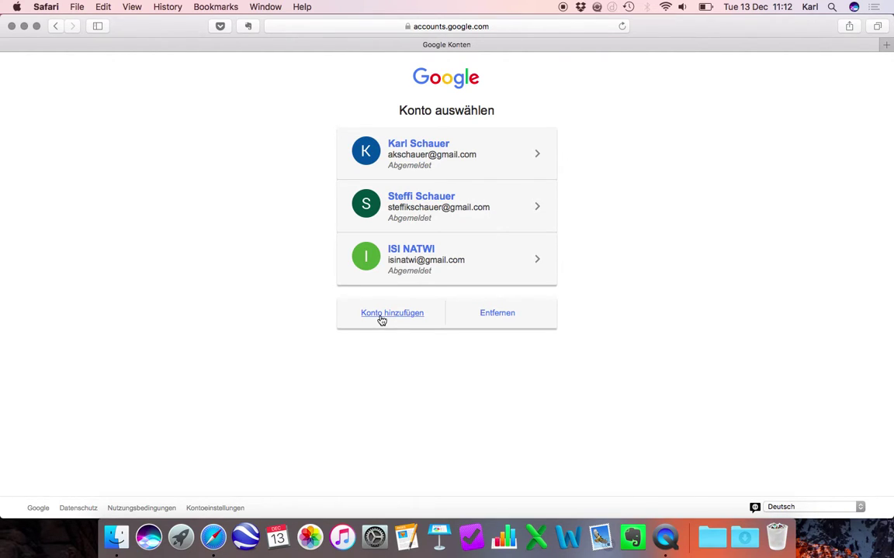
left_click(401, 265)
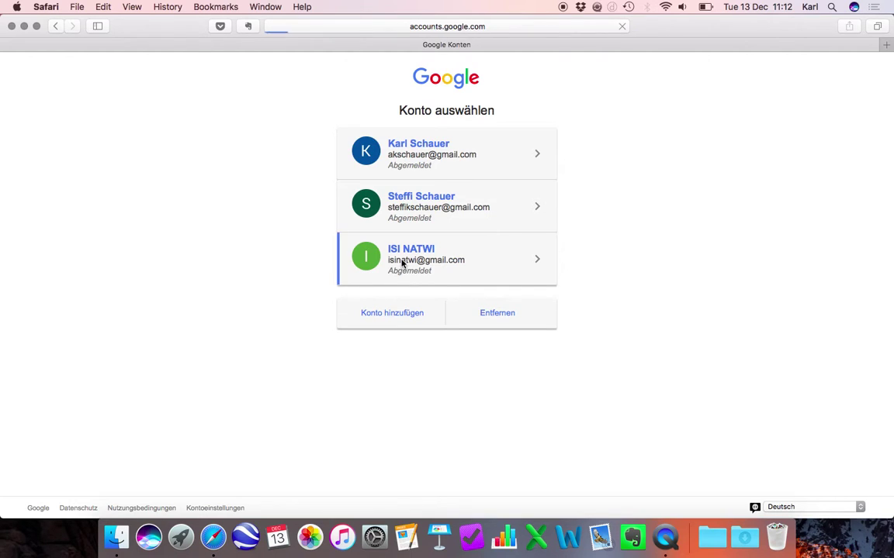
left_click(412, 343)
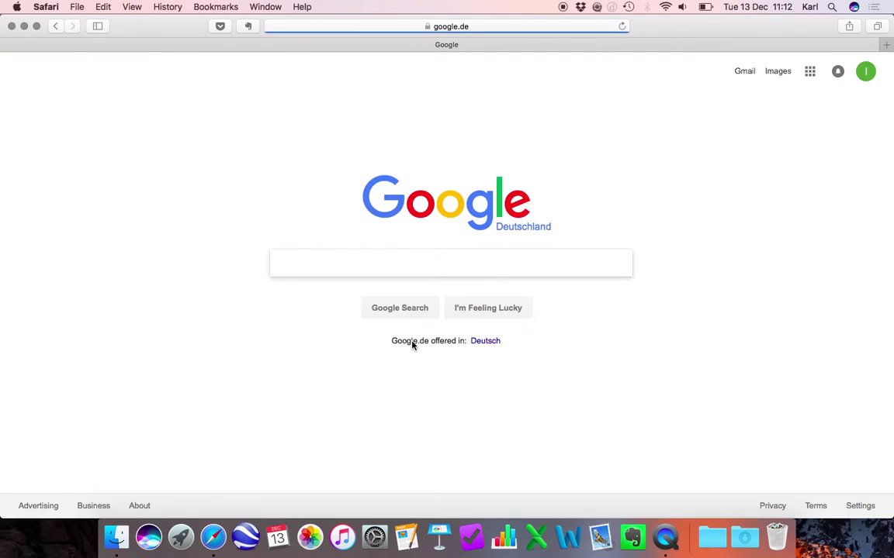
Go to sheets.google.com to open the spreadsheet home page.
left_click(489, 26)
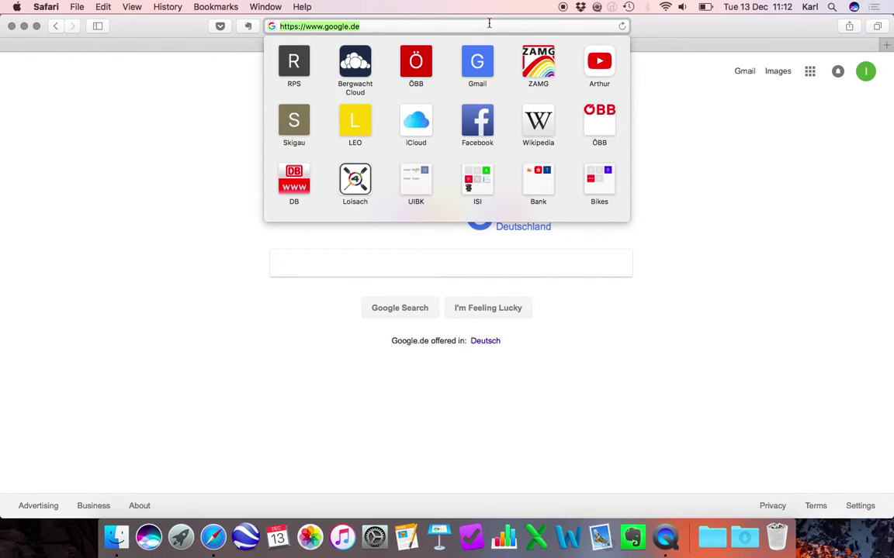
type("sheets.google")
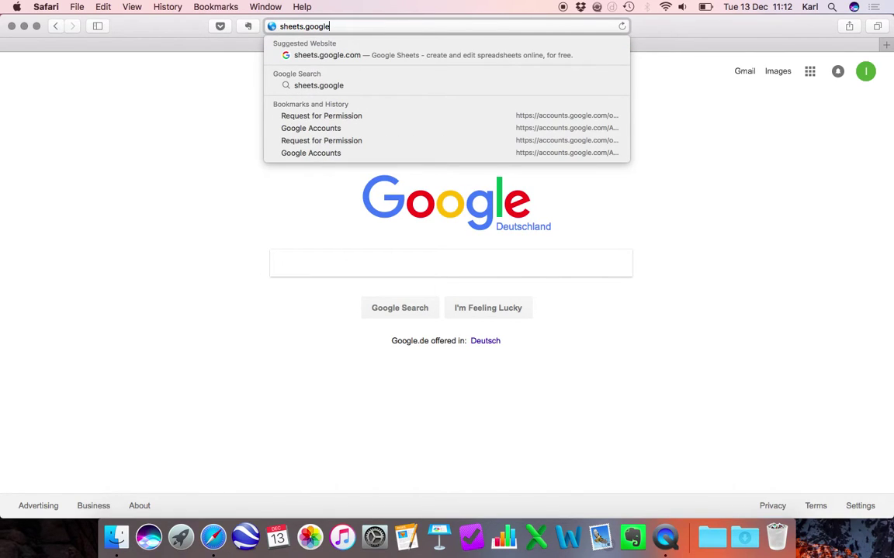
type(".com")
key("Return")
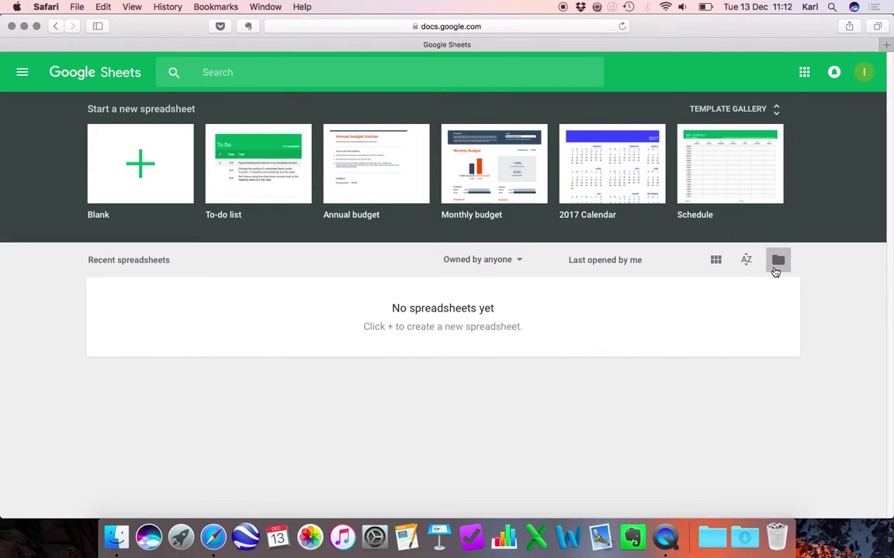
Upload the file "results estimating osmolarity 2016_17.ods" from the desktop into Google Sheets, with the browser window restored to full width.
left_click(777, 264)
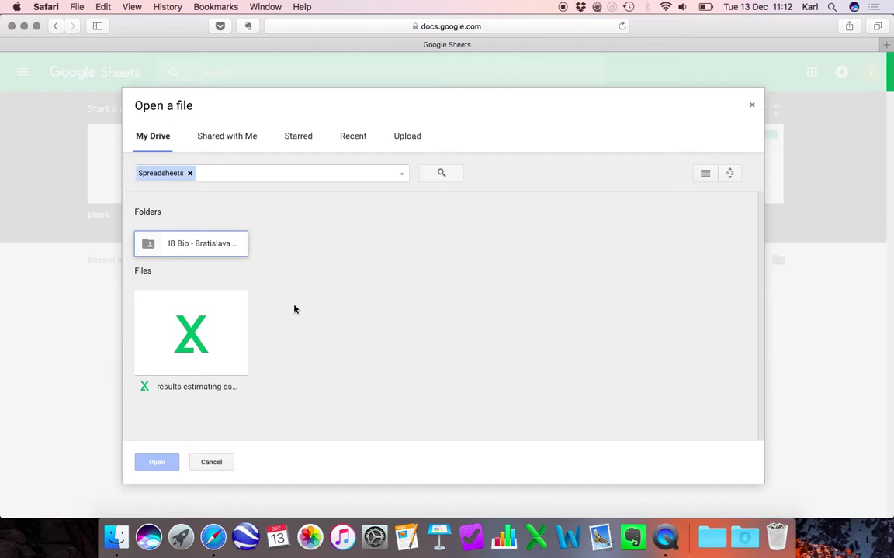
left_click(406, 139)
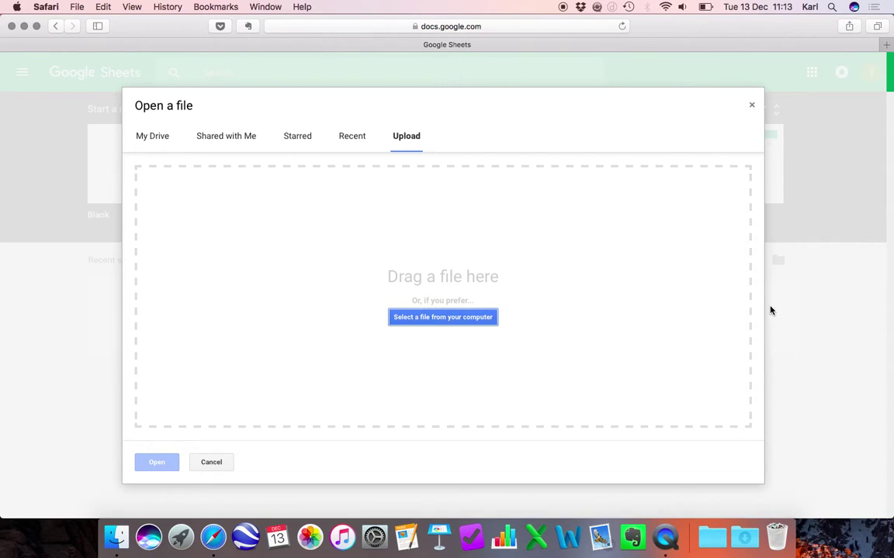
left_click_drag(891, 238, 816, 242)
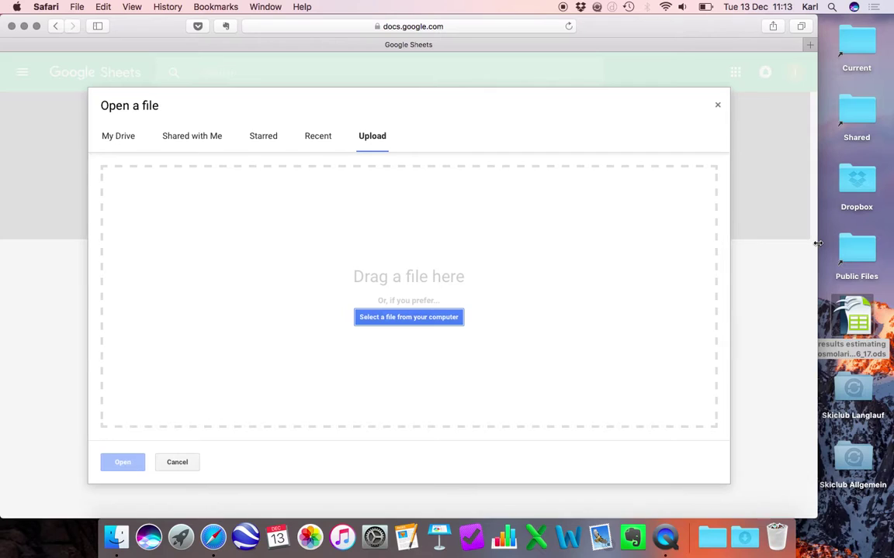
left_click_drag(859, 313, 601, 297)
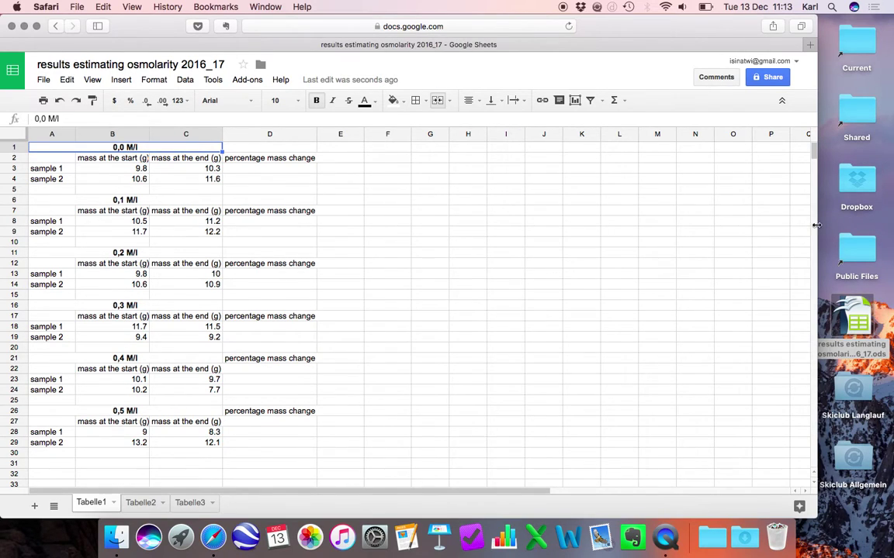
left_click_drag(817, 225, 891, 243)
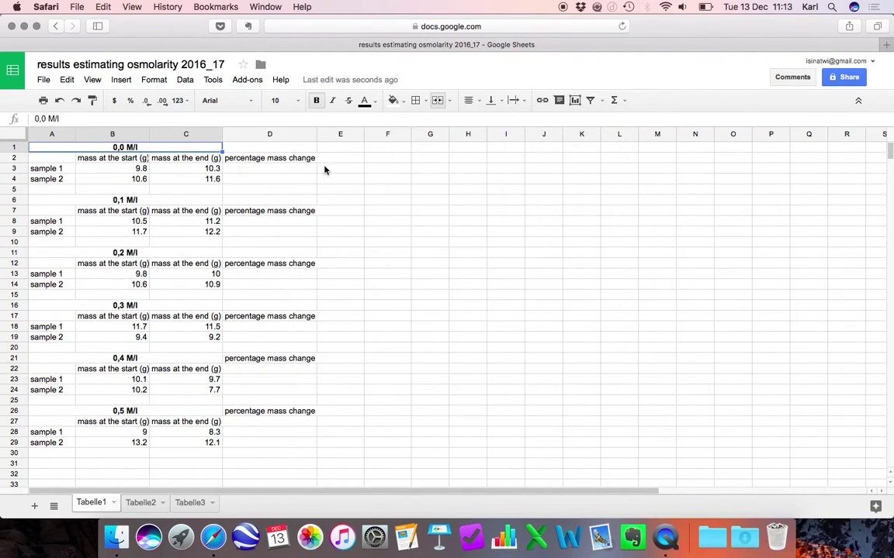
Enter the percentage mass change formula =(C3-B3)/B3 in cell D3 for sample 1 of the 0,0 M/l table.
left_click(271, 170)
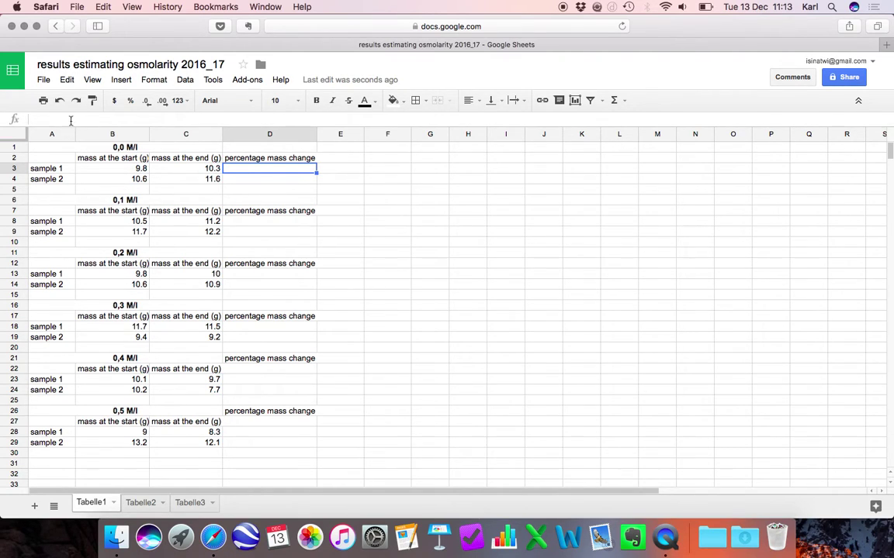
double_click(238, 171)
type("=")
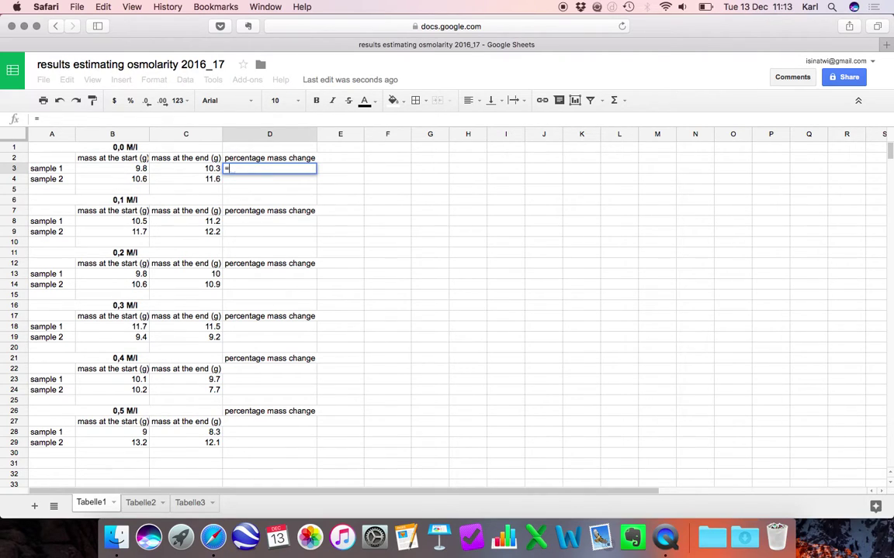
type("(")
left_click(195, 169)
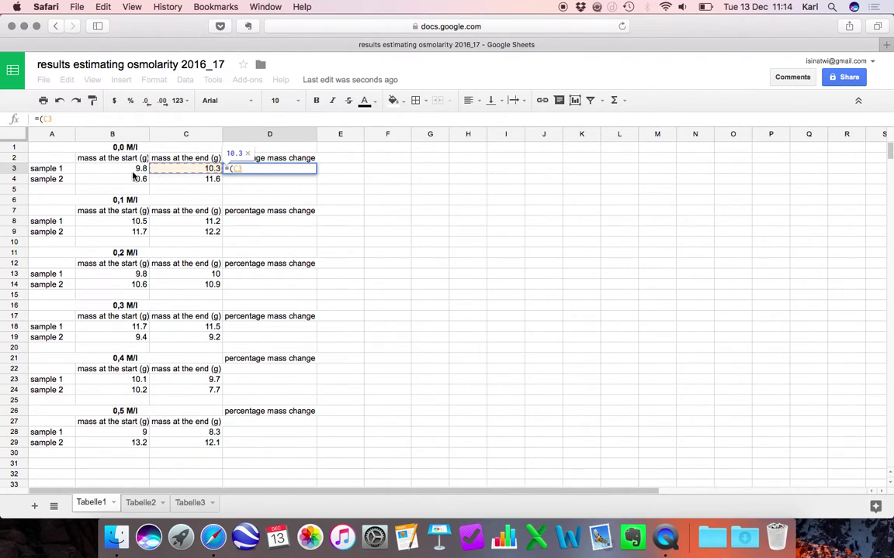
left_click(109, 170)
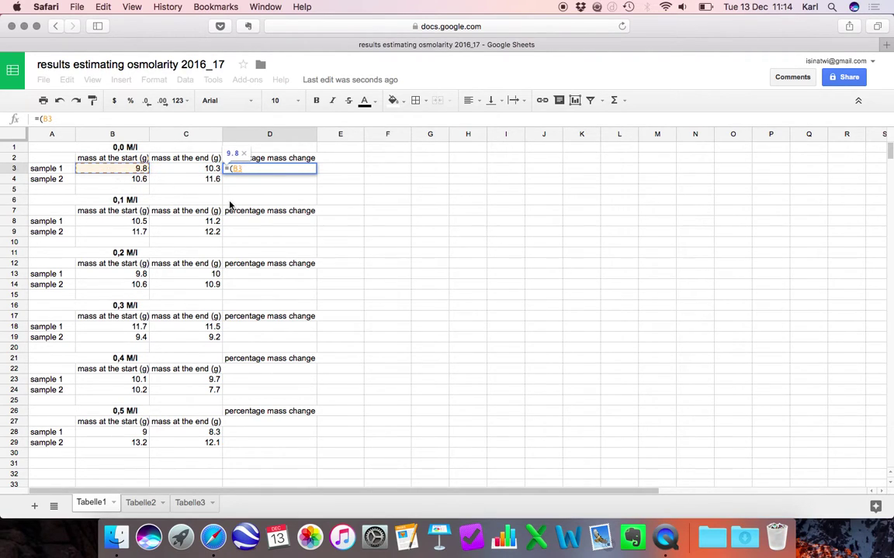
key("BackSpace")
key("BackSpace")
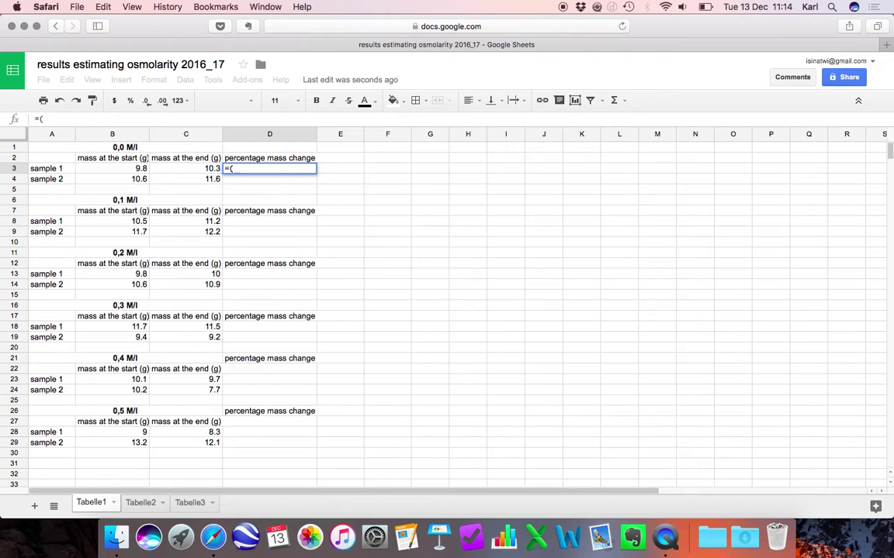
left_click(195, 173)
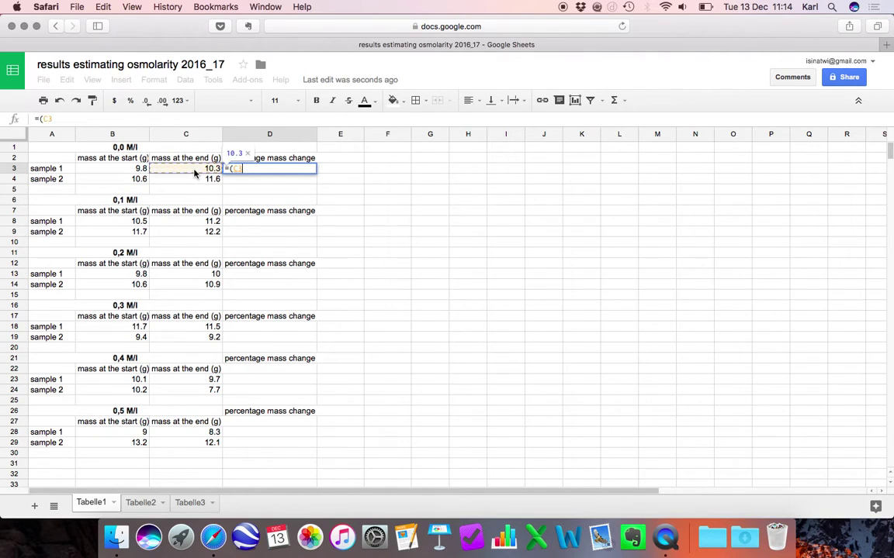
type("-")
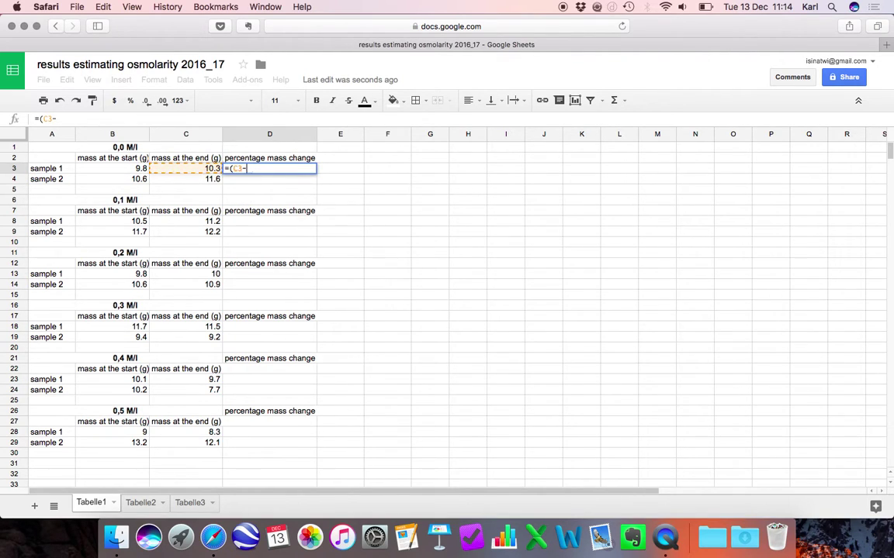
left_click(123, 172)
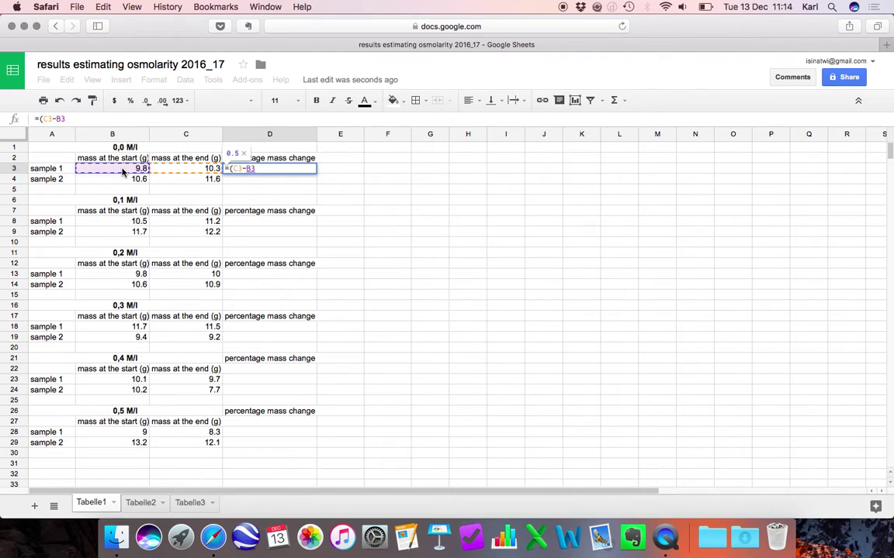
type(")/")
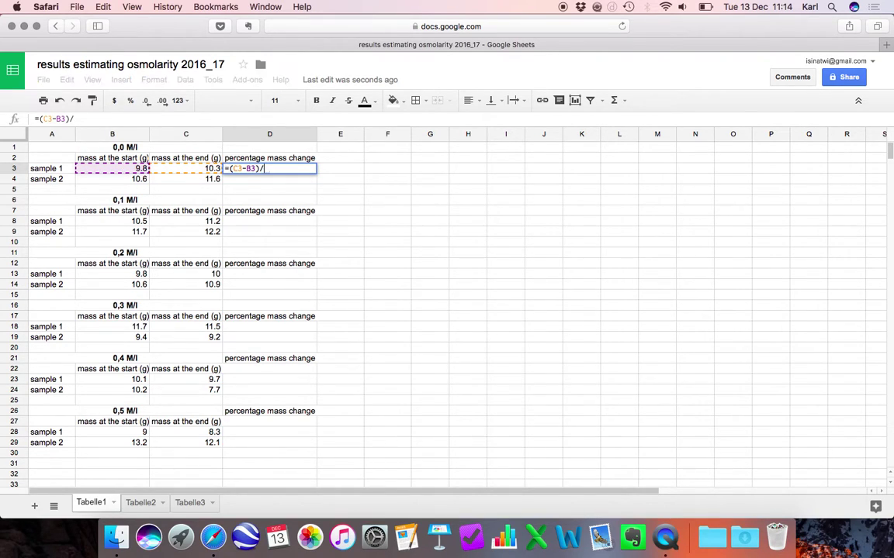
left_click(112, 171)
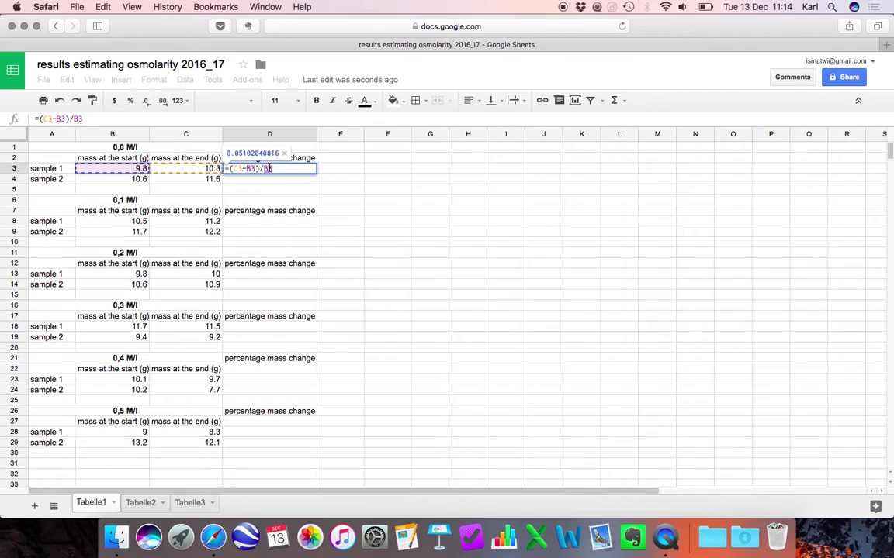
key("Return")
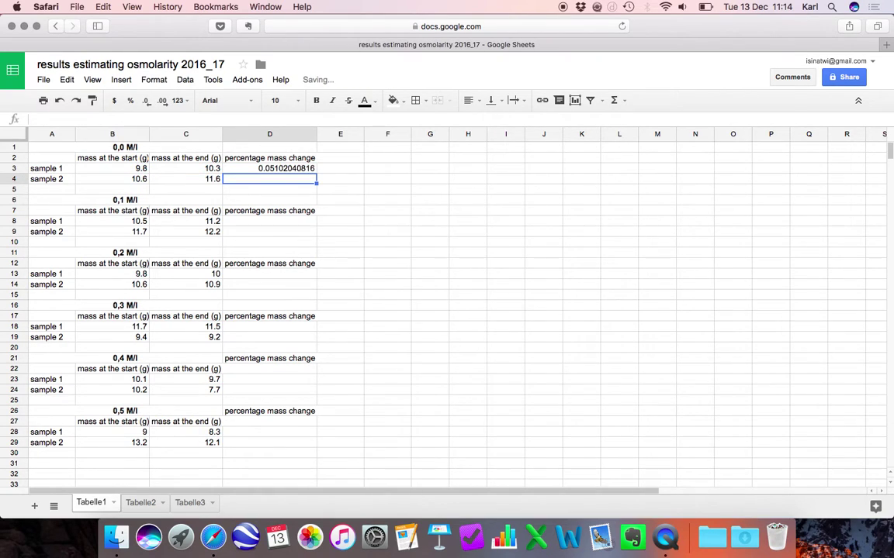
Copy the formula from D3 into D4, D8 and D9 to cover the 0,0 M/l and 0,1 M/l samples.
left_click(264, 172)
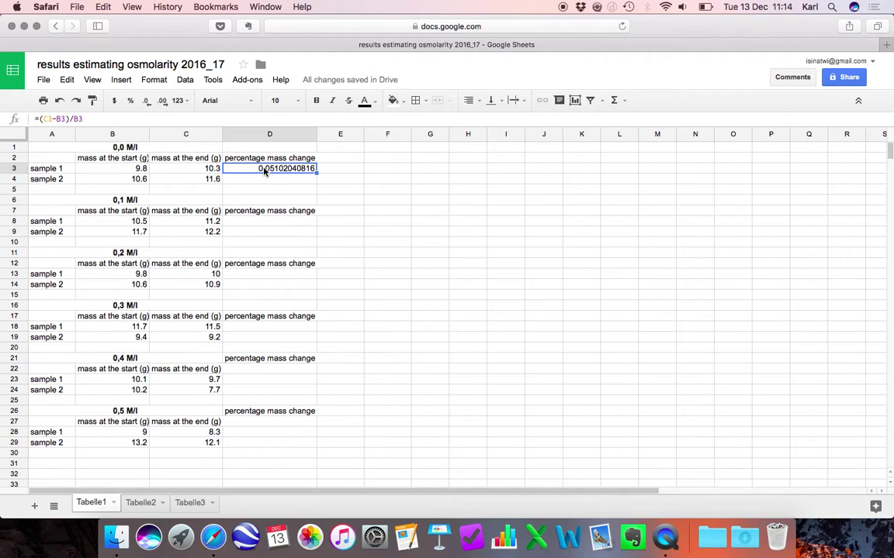
key("super+c")
left_click(266, 182)
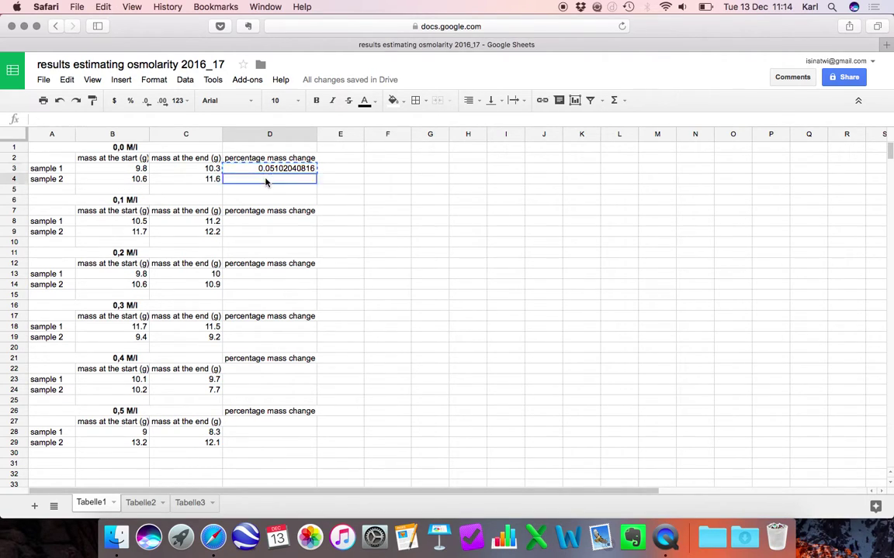
key("super+v")
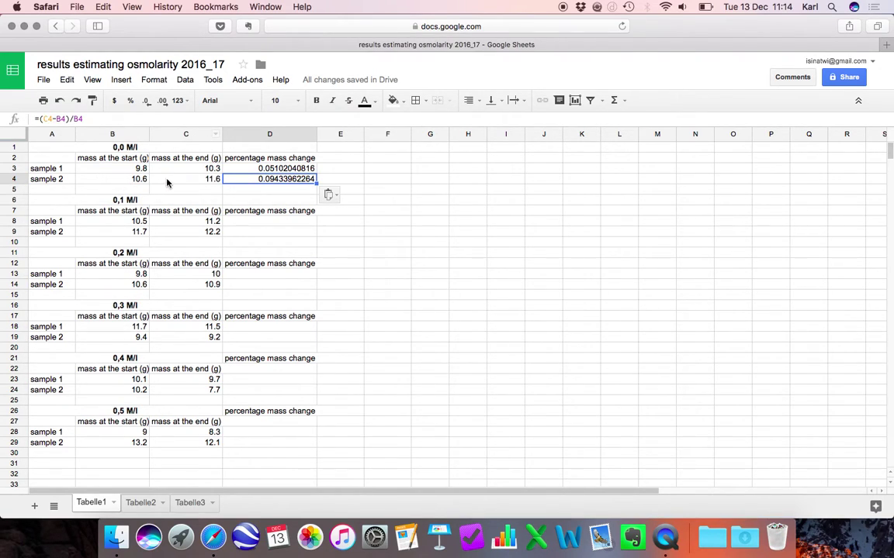
left_click(264, 222)
key("super+v")
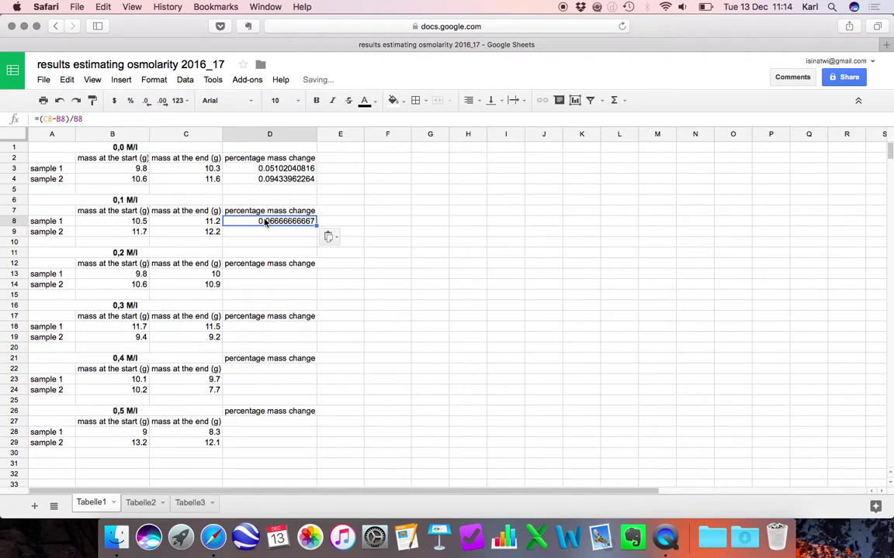
left_click(265, 233)
key("super+v")
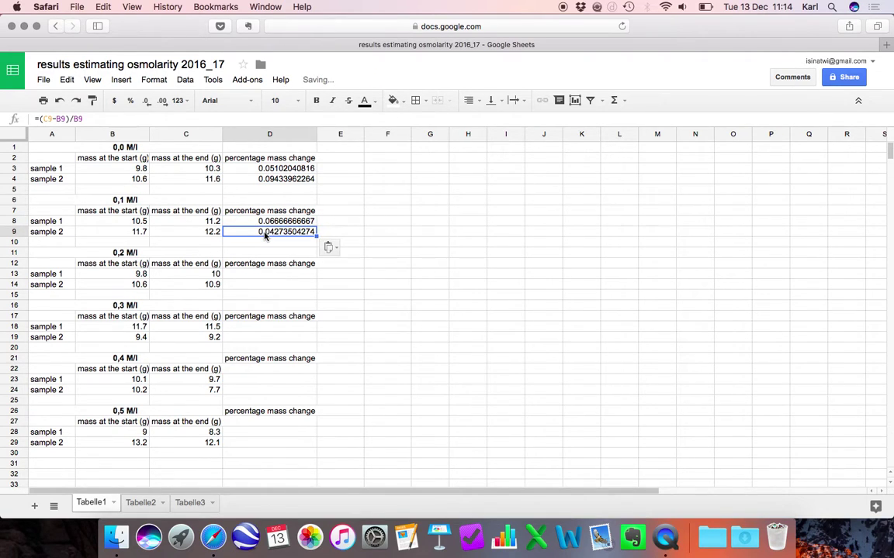
Paste the copied formula into D13, D14, D18 and D19 for the 0,2 M/l and 0,3 M/l samples.
left_click(265, 275)
key("super+v")
left_click(266, 286)
key("super+v")
left_click(273, 329)
key("super+v")
left_click(273, 338)
key("super+v")
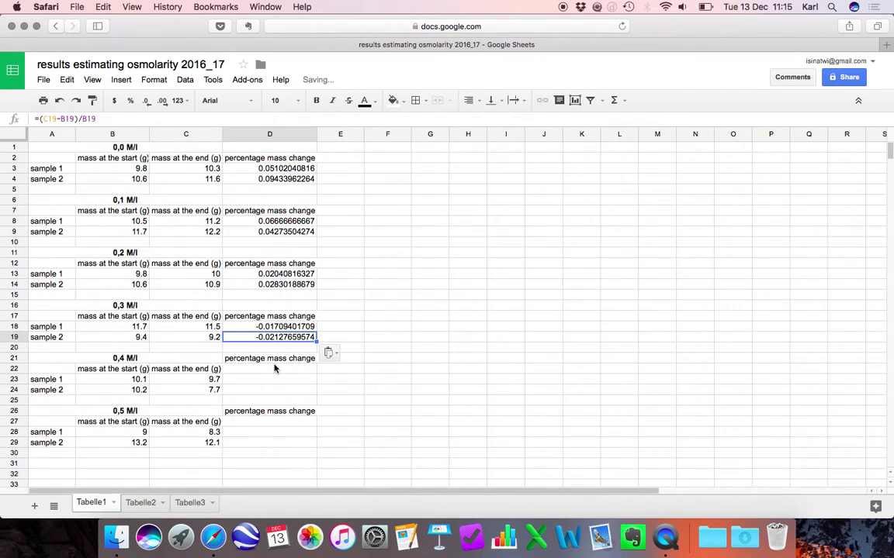
Paste the percentage mass change formula into D23, D24, D28 and D29 for the 0,4 M/l and 0,5 M/l samples.
left_click(273, 372)
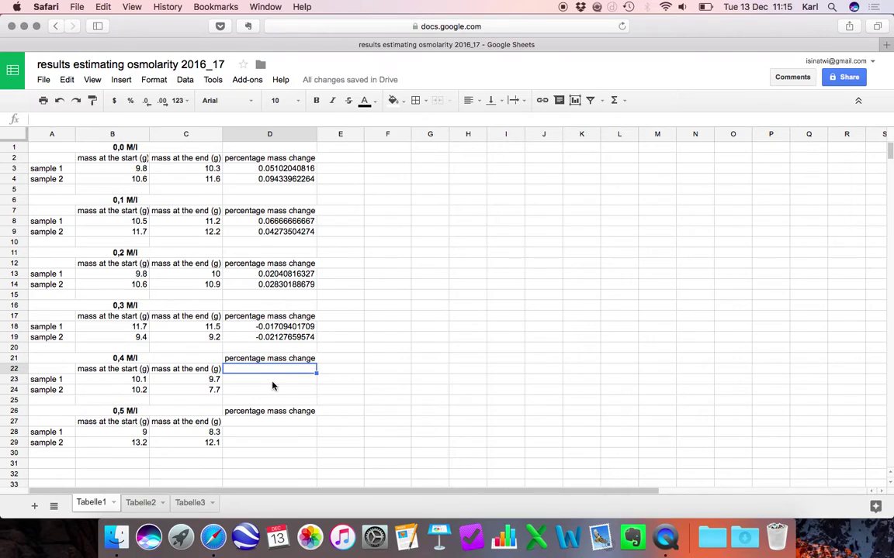
left_click(273, 383)
key("super+v")
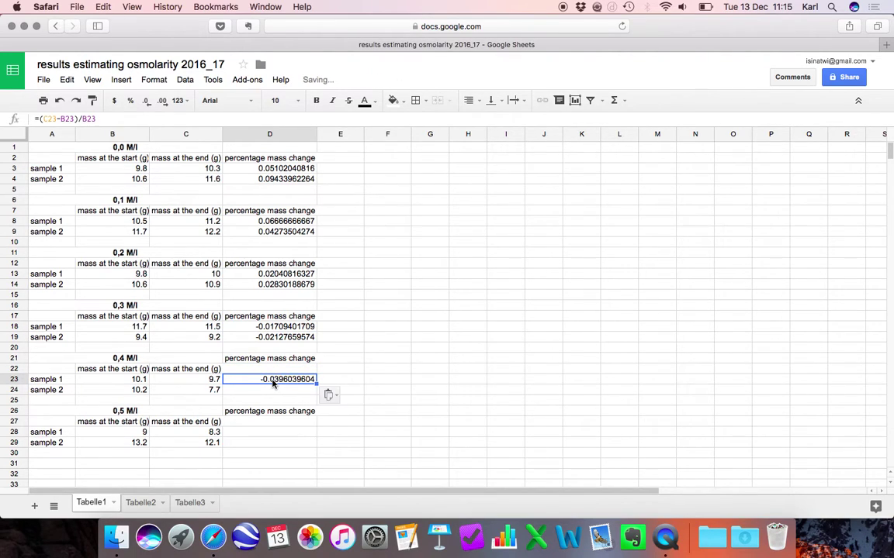
left_click(272, 391)
key("super+v")
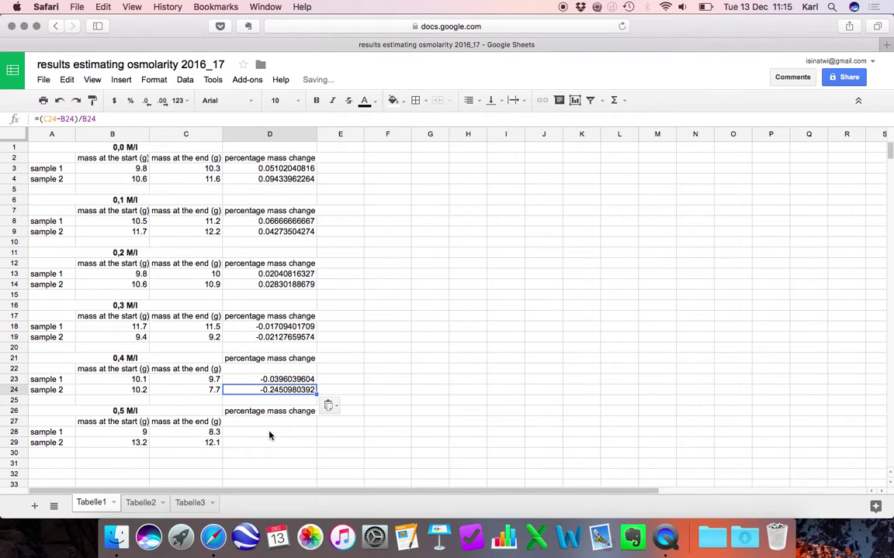
left_click(269, 433)
key("super+v")
left_click(268, 443)
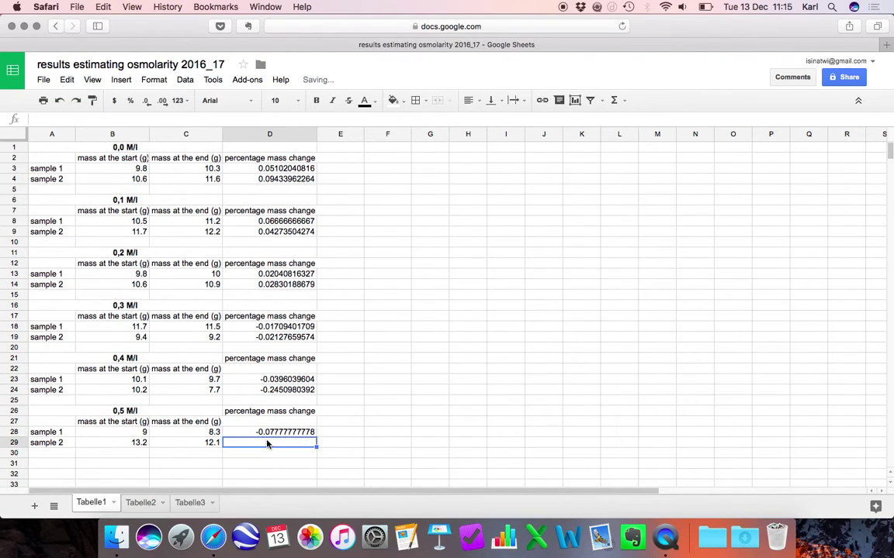
key("super+v")
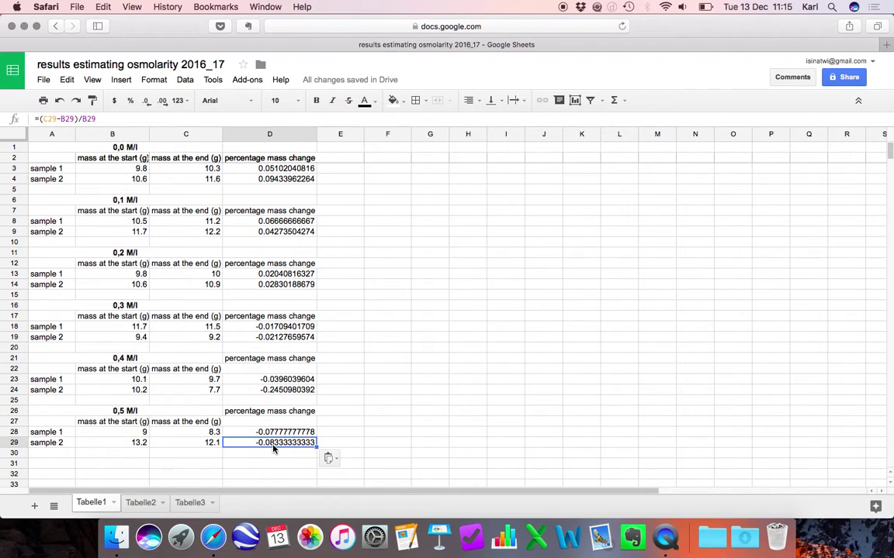
Enter the heading "Average change of mass" in cell E2, beside the percentage mass change heading.
left_click(337, 170)
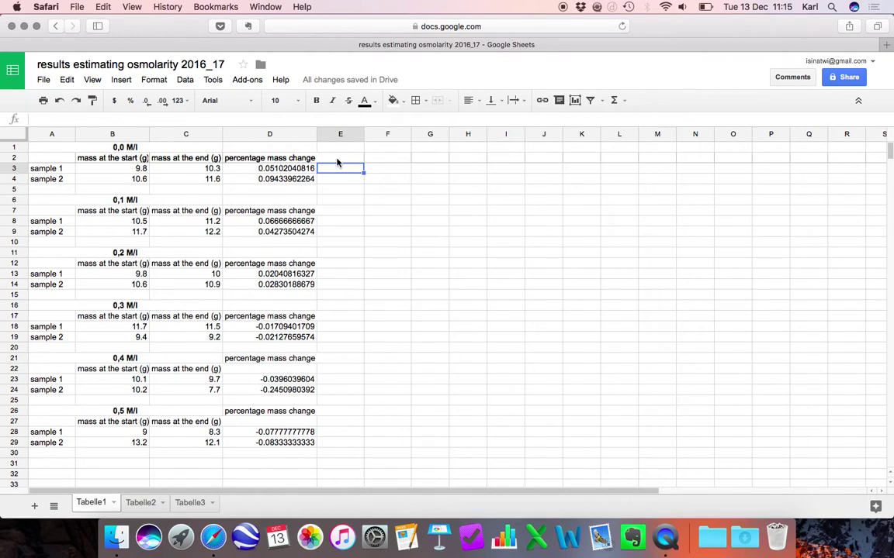
left_click(337, 159)
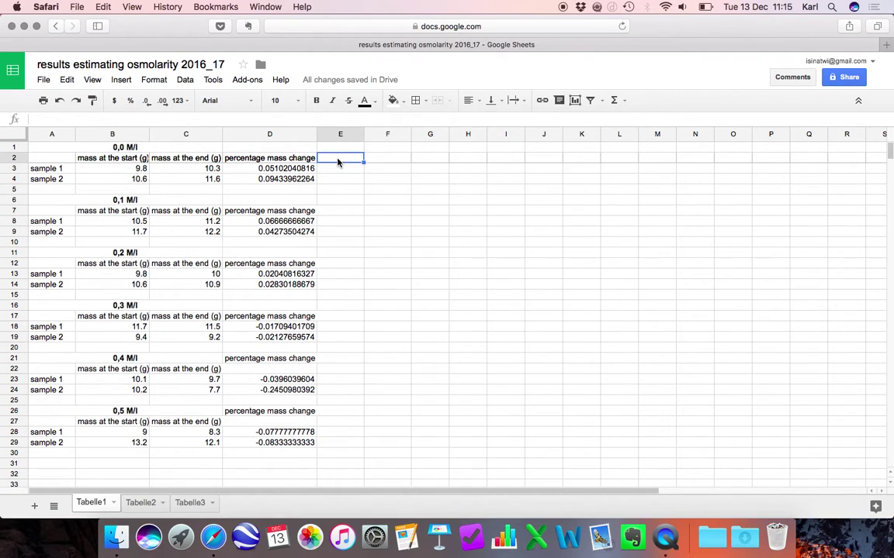
type("Avera")
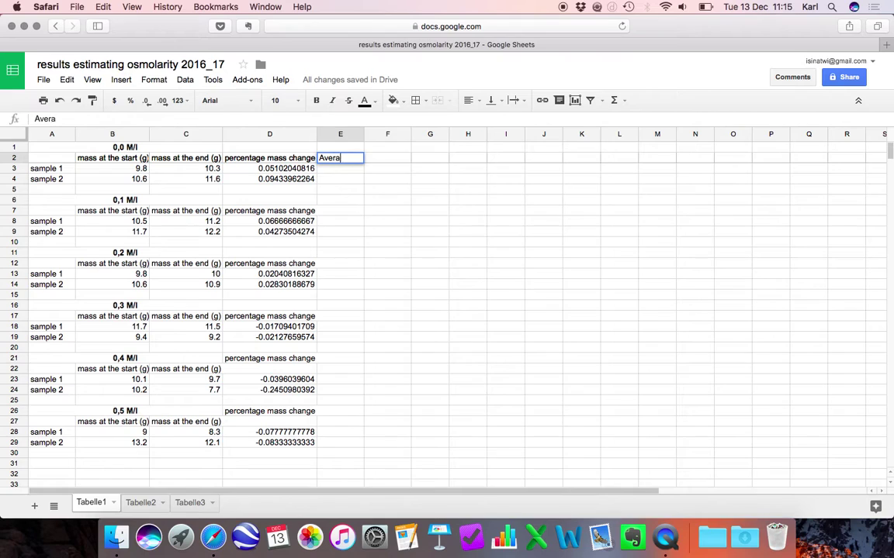
type("ge changfe")
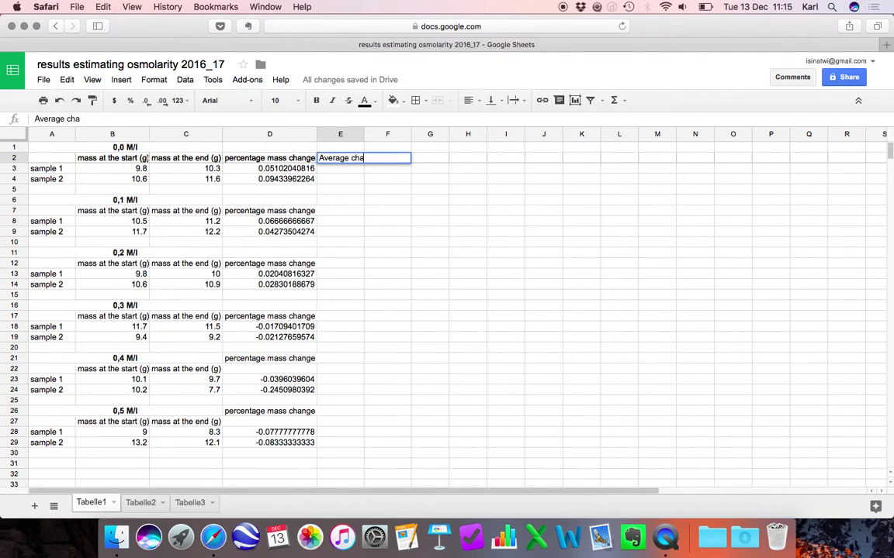
key("BackSpace")
key("BackSpace")
type("e of mass")
key("Return")
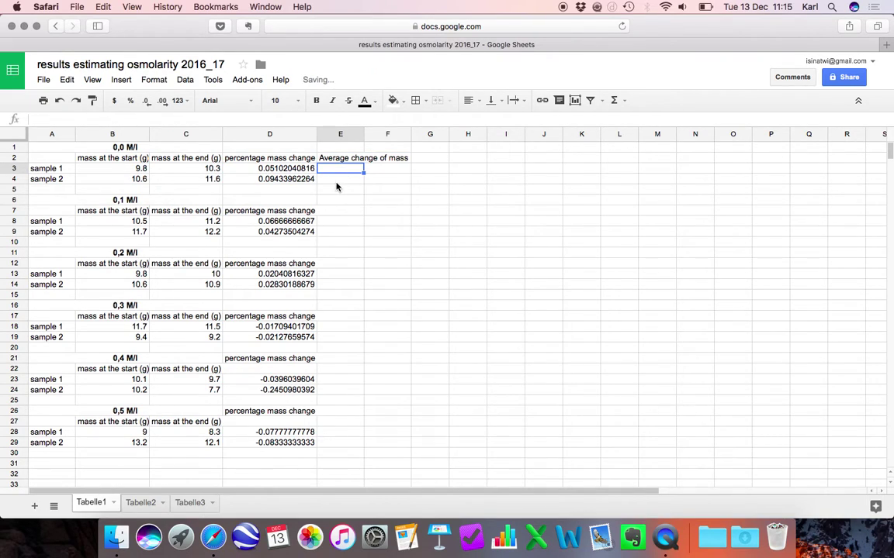
Enter the formula =AVERAGE(D3,D4) in cell E4 to average the two 0,0 M/l samples.
left_click(336, 185)
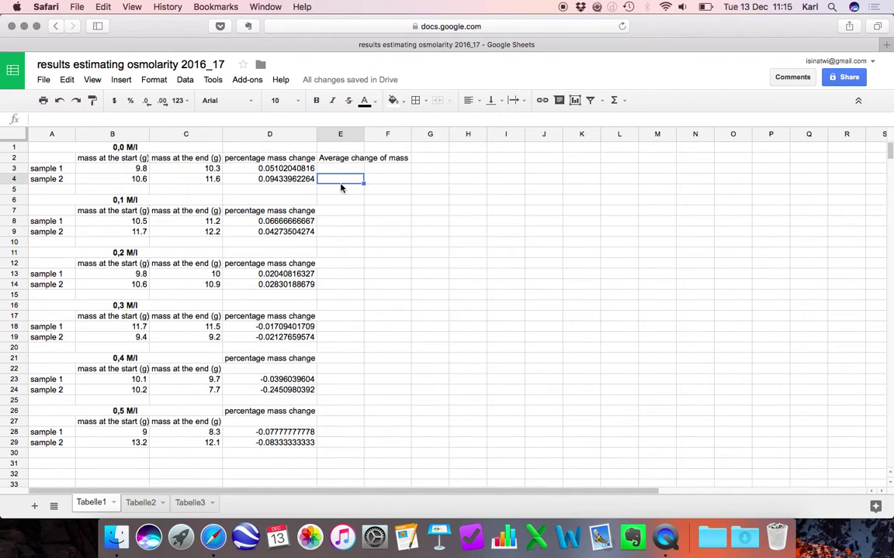
type("=")
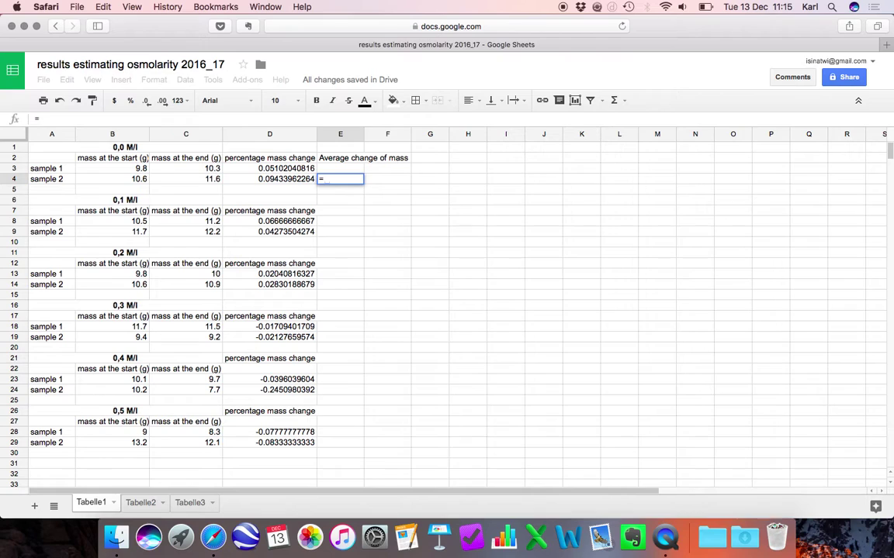
type("AVERAGE")
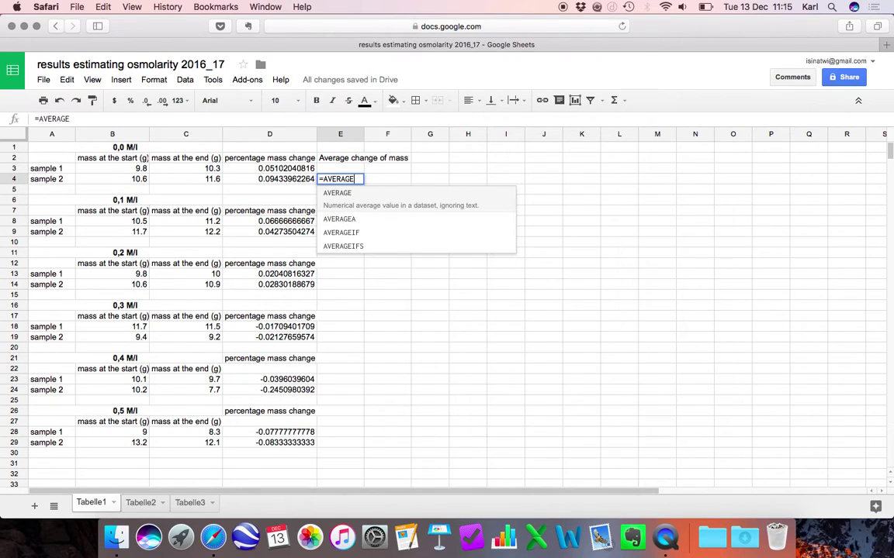
type("(")
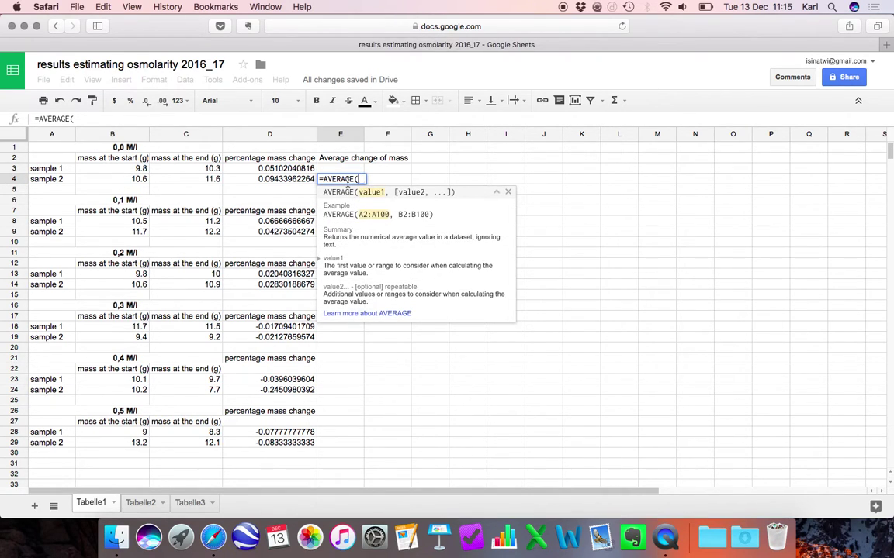
left_click(305, 172)
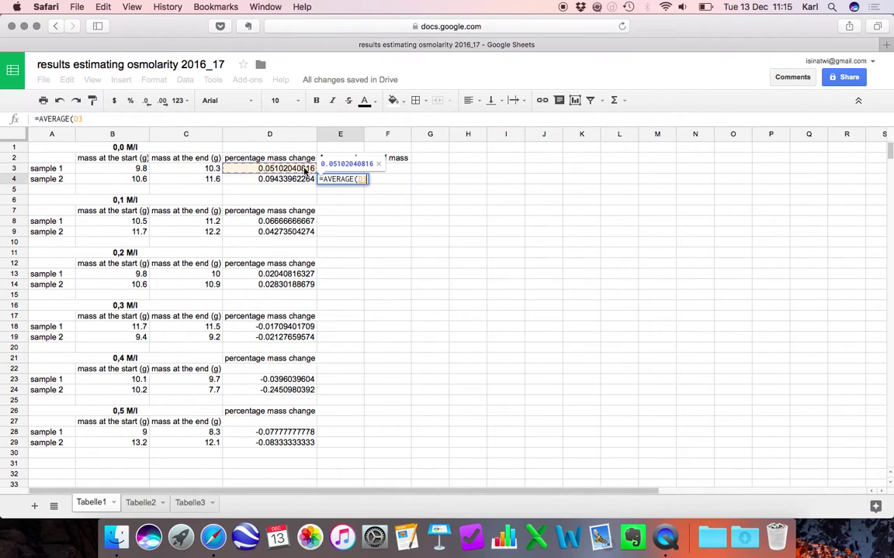
type(",")
left_click(306, 179)
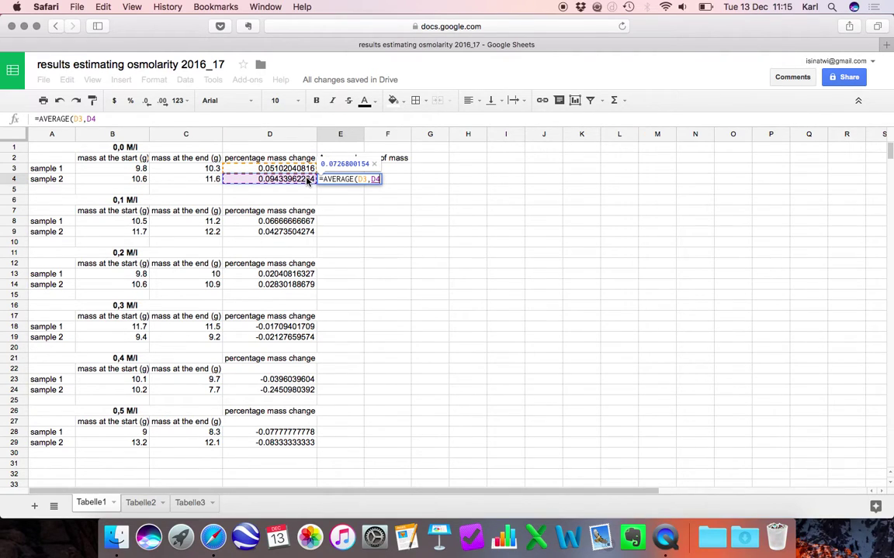
type(")")
key("Return")
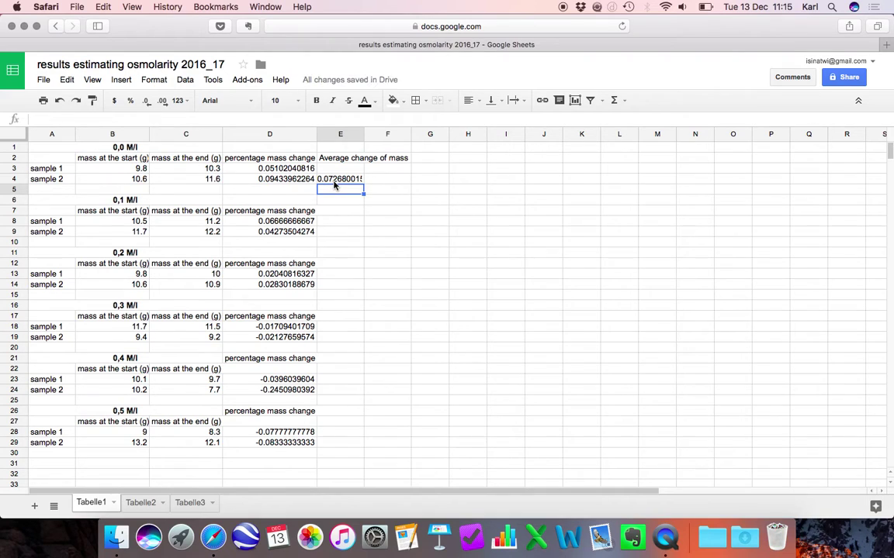
Copy the average formula from E4 into E9 and E14 for the 0,1 M/l and 0,2 M/l tables.
left_click(335, 184)
key("super+c")
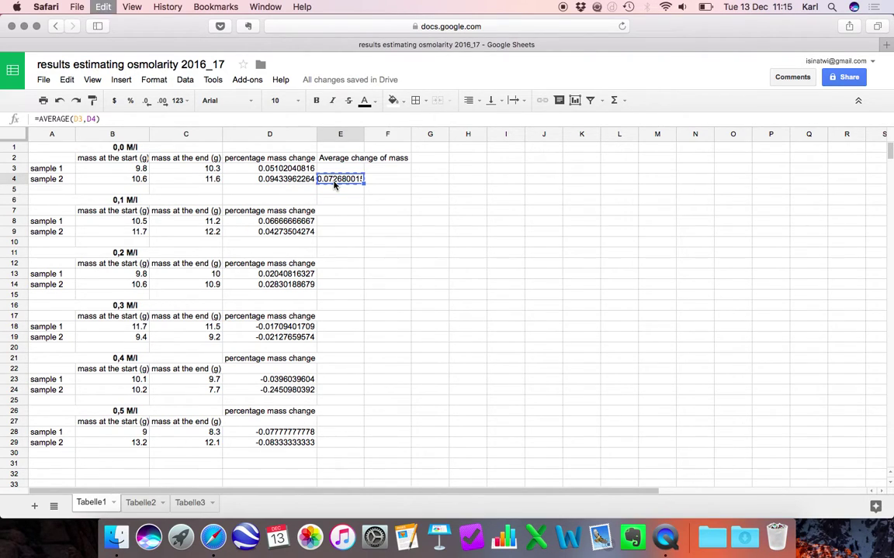
left_click(339, 232)
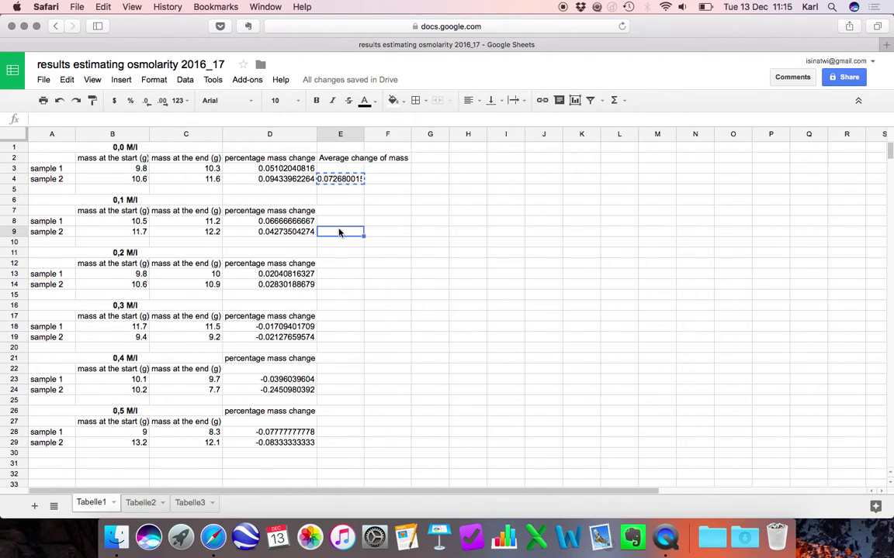
key("super+v")
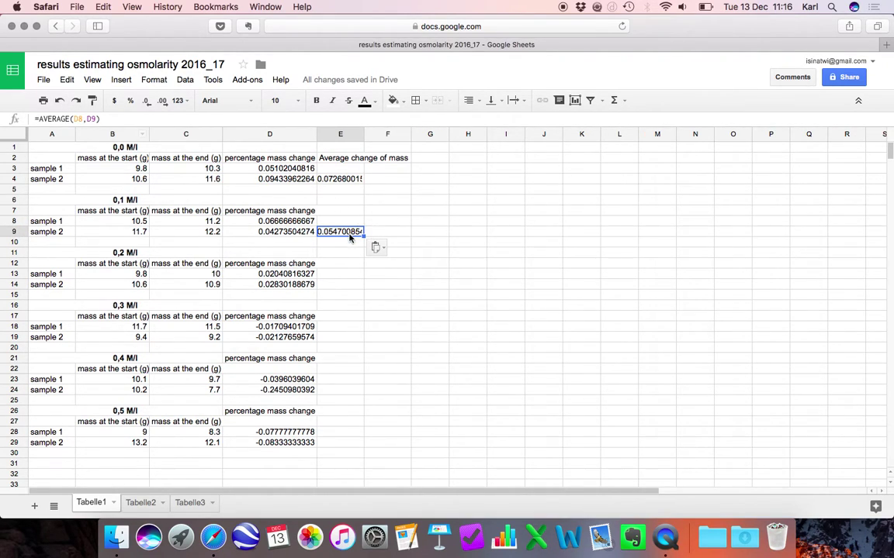
left_click(342, 285)
key("cmd+v")
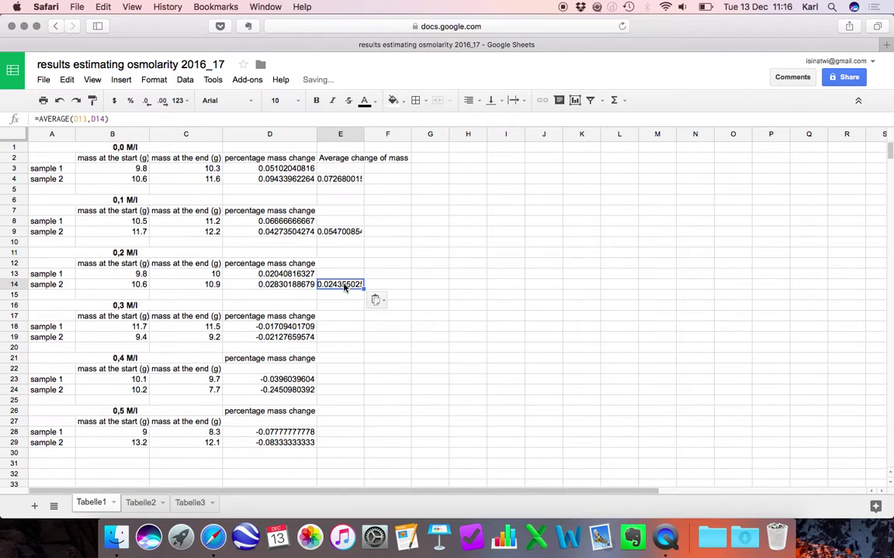
Paste the copied average formula into E19, E24 and E29 for the 0,3, 0,4 and 0,5 M/l tables.
left_click(338, 337)
key("cmd+v")
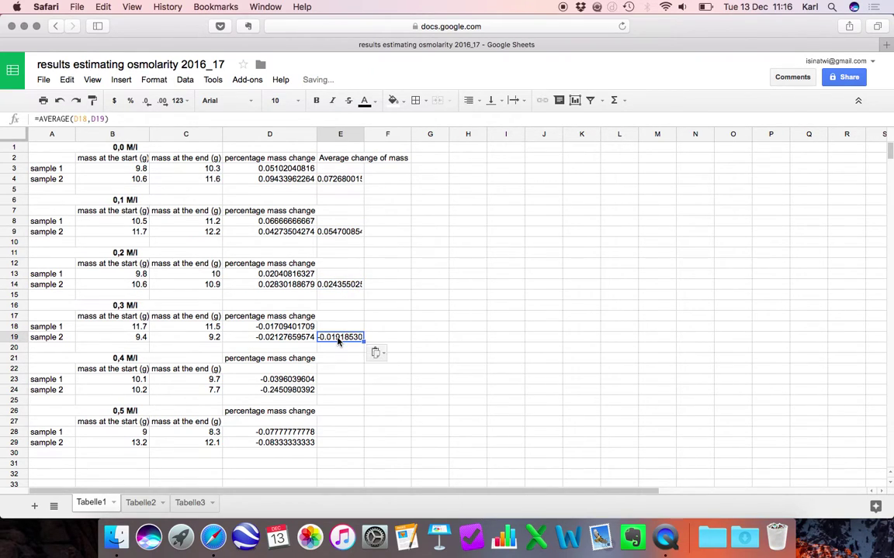
left_click(336, 392)
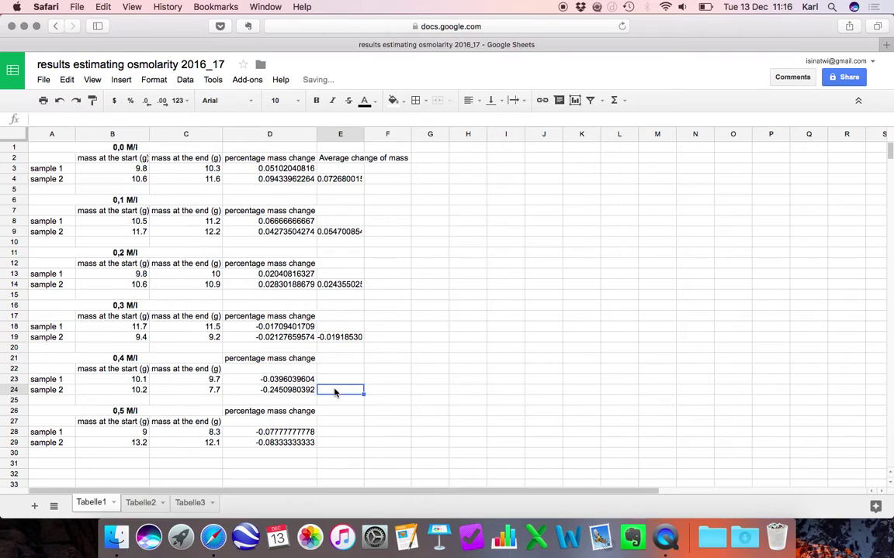
key("cmd+v")
left_click(338, 442)
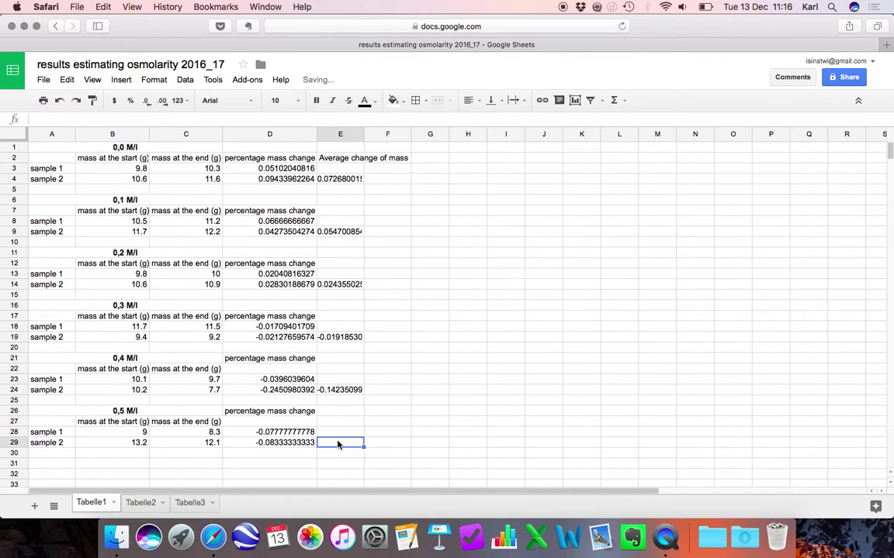
key("cmd+v")
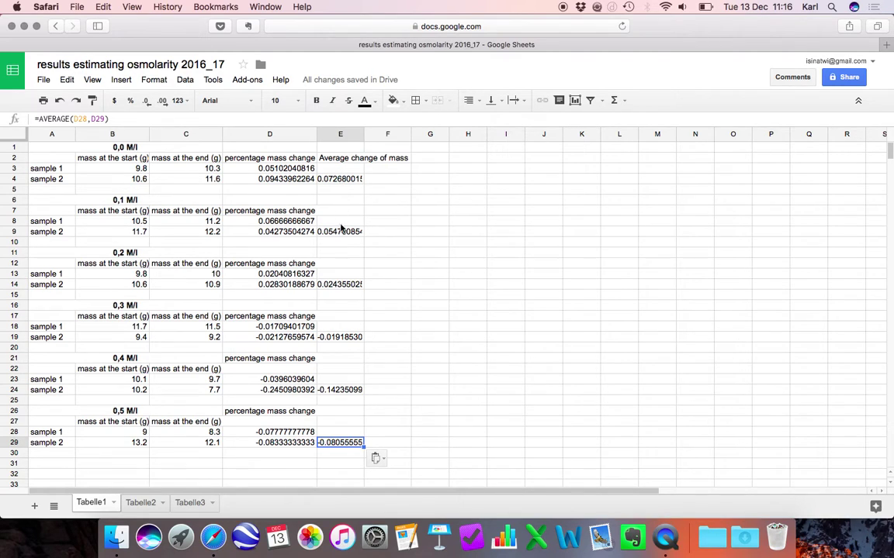
left_click(388, 437)
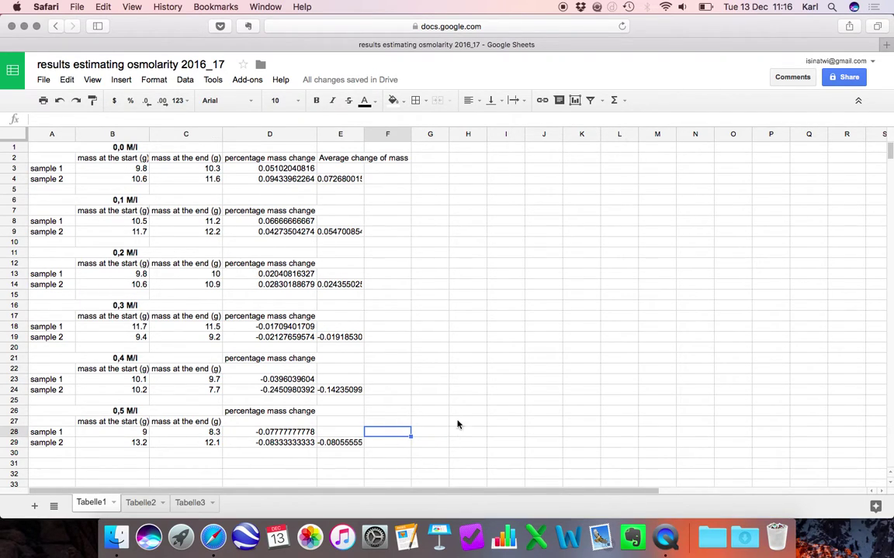
Enter the heading "Concentration of salt solution (+/- 0.01 M)" in cell I2 and widen column I to fit it.
left_click(507, 162)
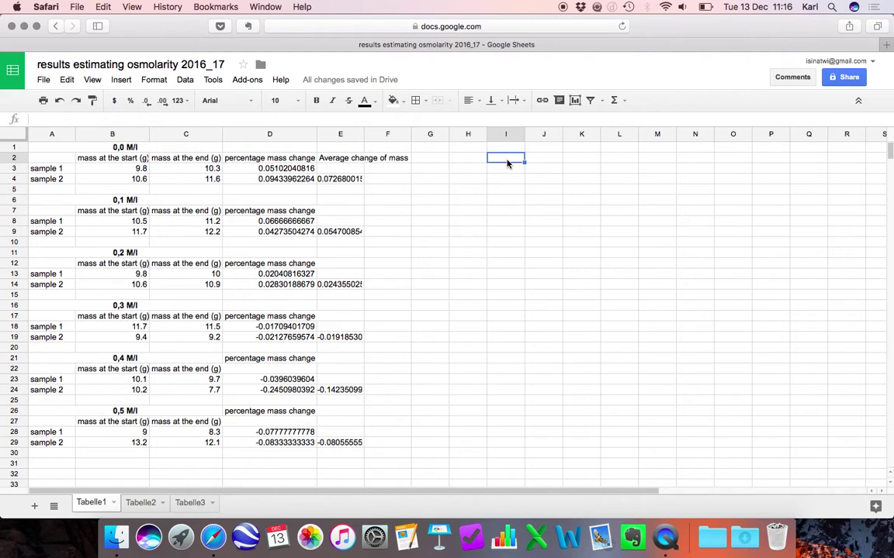
type("Concentration ")
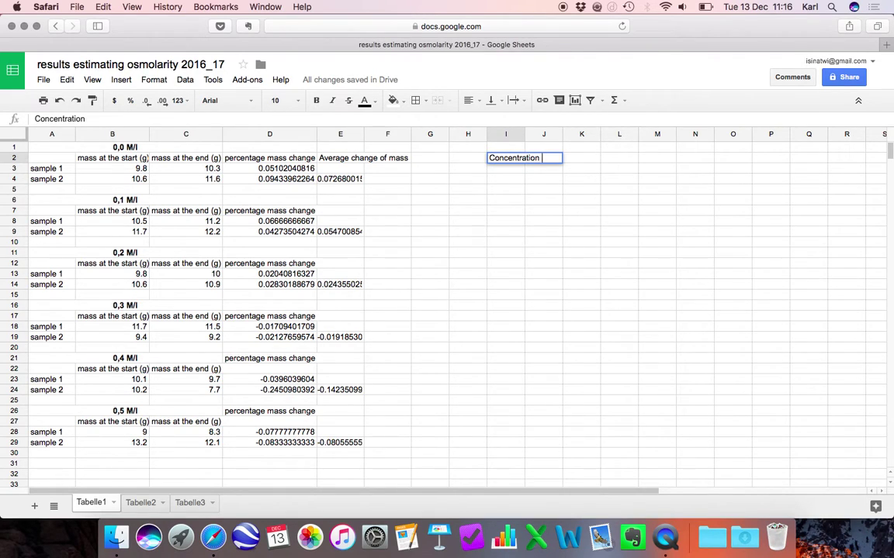
type("of salt solution")
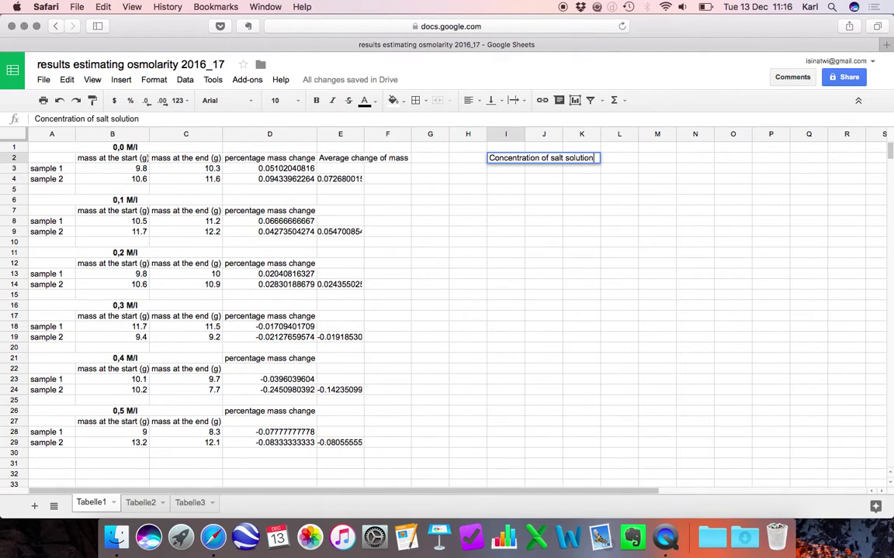
type(" (+/")
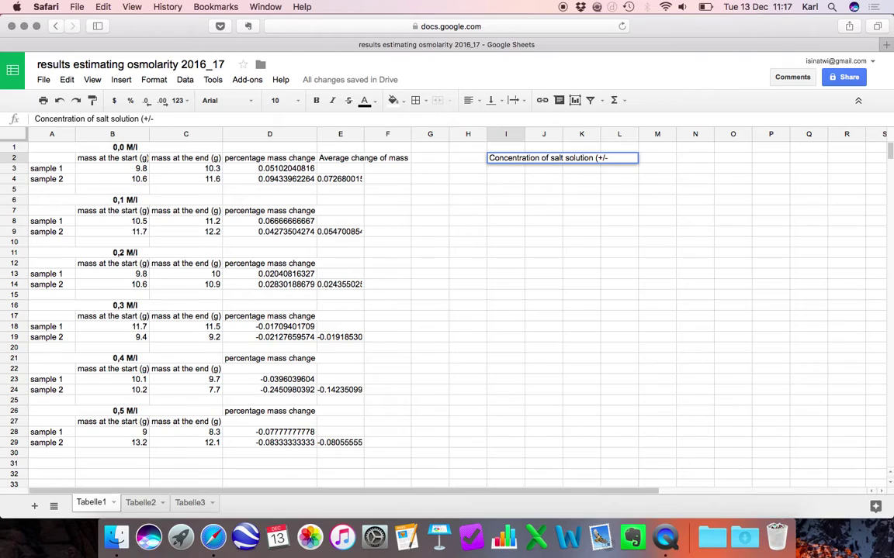
type("- 0.01 M)")
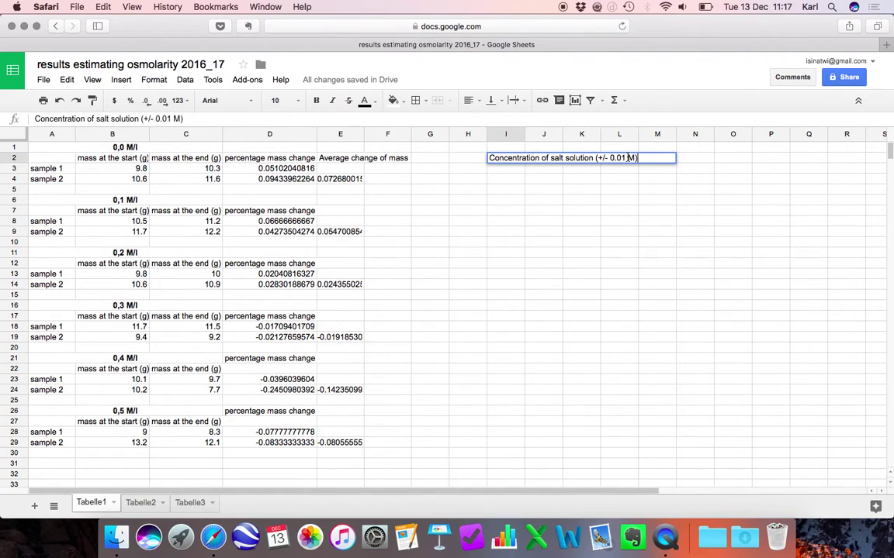
key("Return")
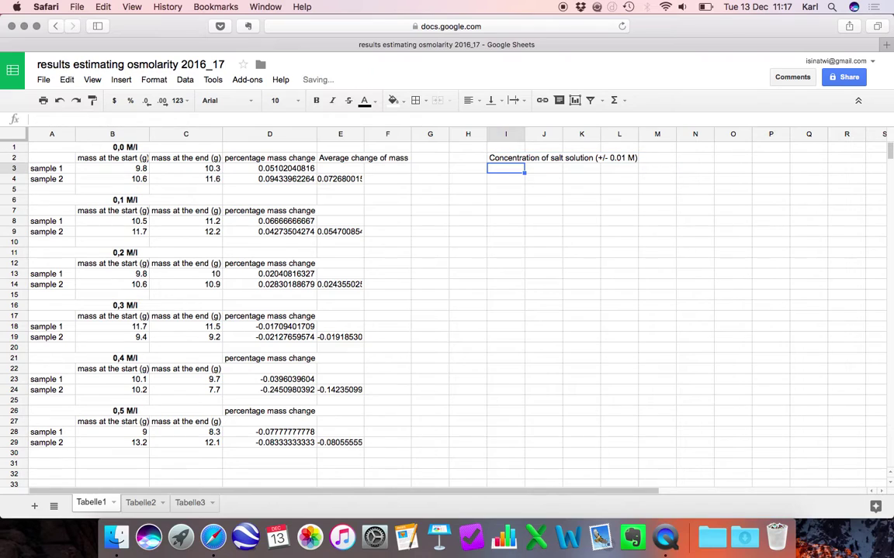
left_click(518, 161)
left_click_drag(524, 136, 642, 136)
Enter the heading "Average change in mass (+/- 0.1%)" in cell J2 and widen column J to fit it.
left_click(659, 161)
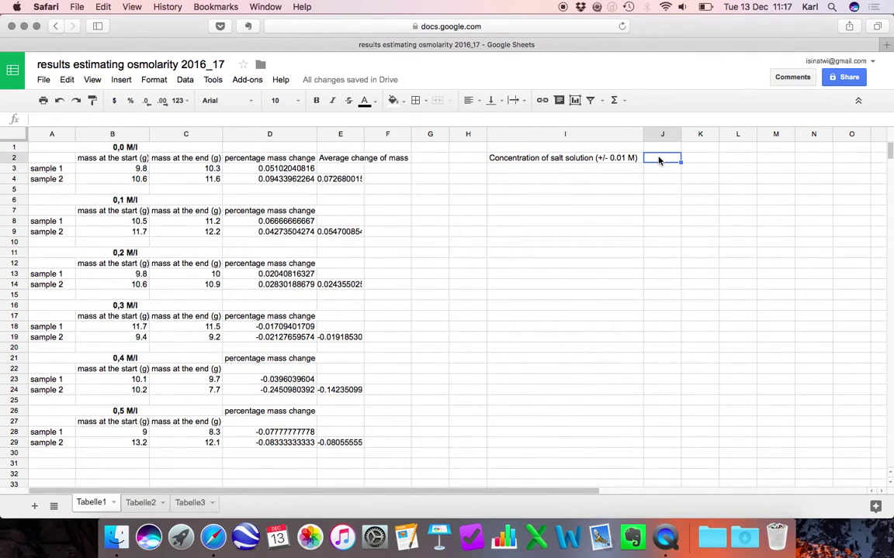
type("Average change in mass ")
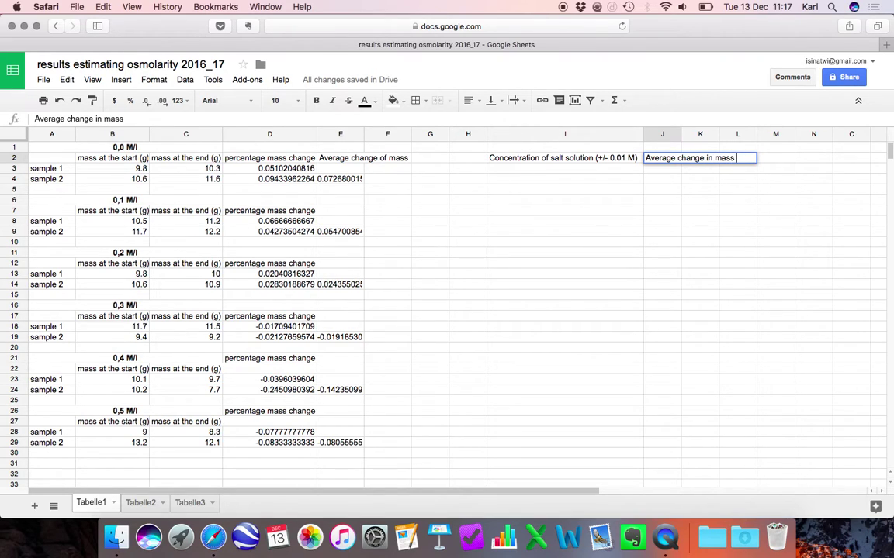
type("(+/- 0")
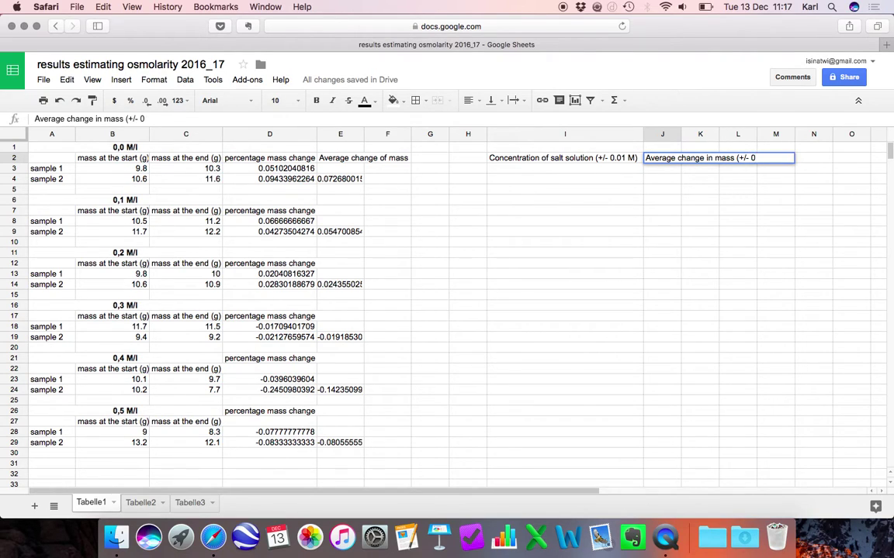
type(".1%")
key("Return")
left_click(668, 160)
left_click(248, 118)
type(")")
left_click(612, 265)
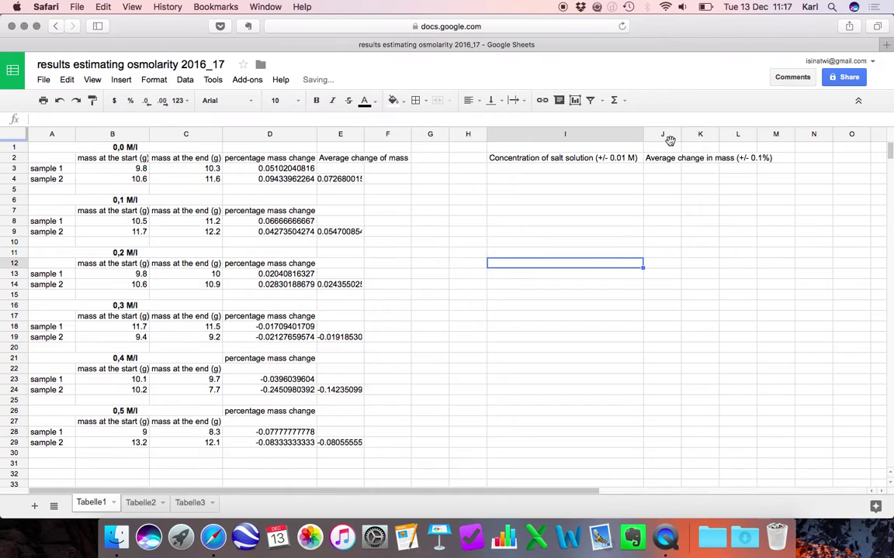
left_click_drag(682, 140, 774, 138)
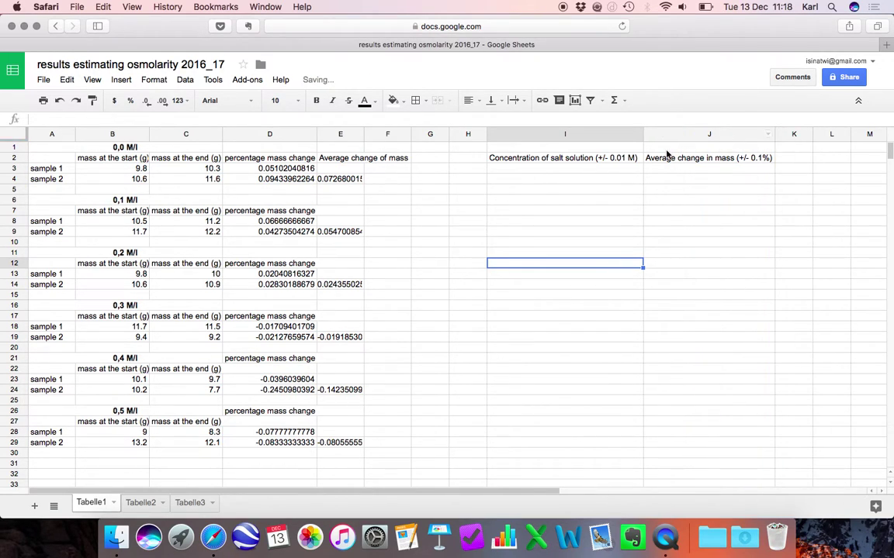
Enter the concentrations 0 and 0.1 in I3 and I4 and fill the series down to 0.5 in I8.
left_click(599, 173)
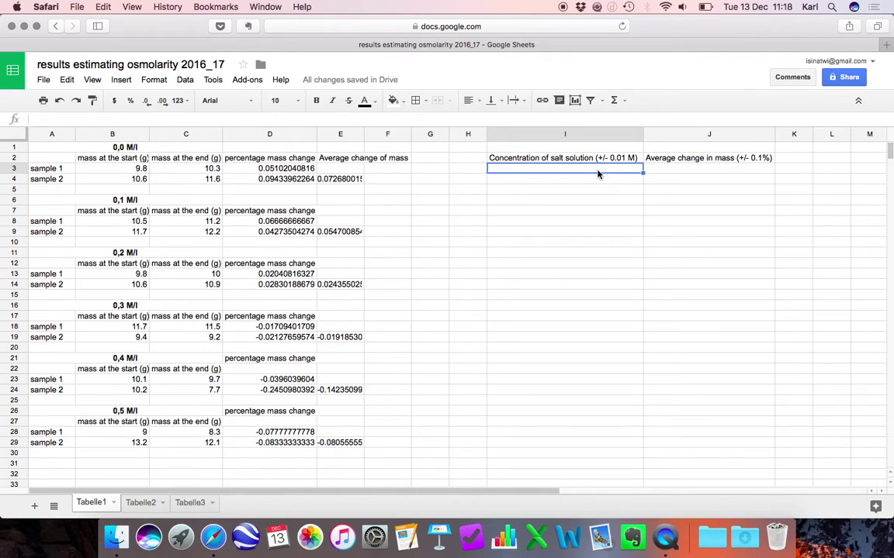
type("0")
key("Return")
type("0.1")
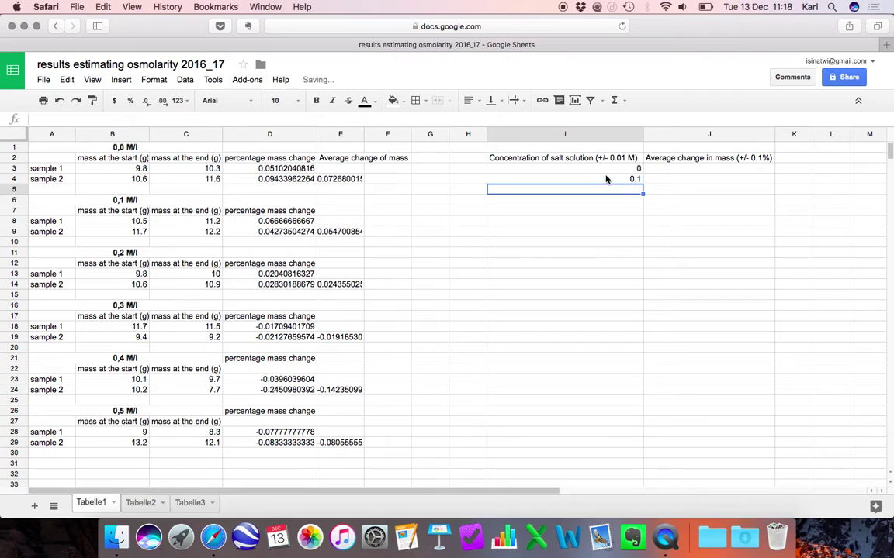
left_click_drag(609, 169, 610, 180)
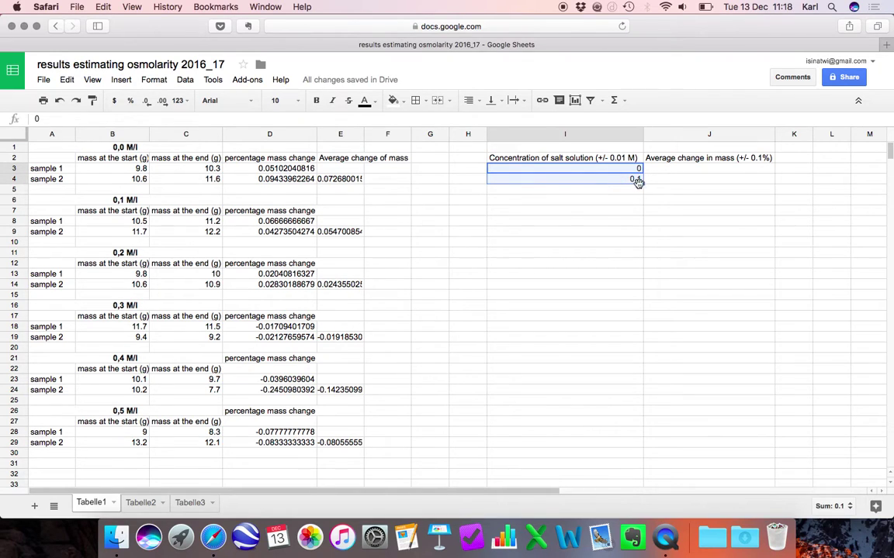
left_click_drag(643, 182, 642, 225)
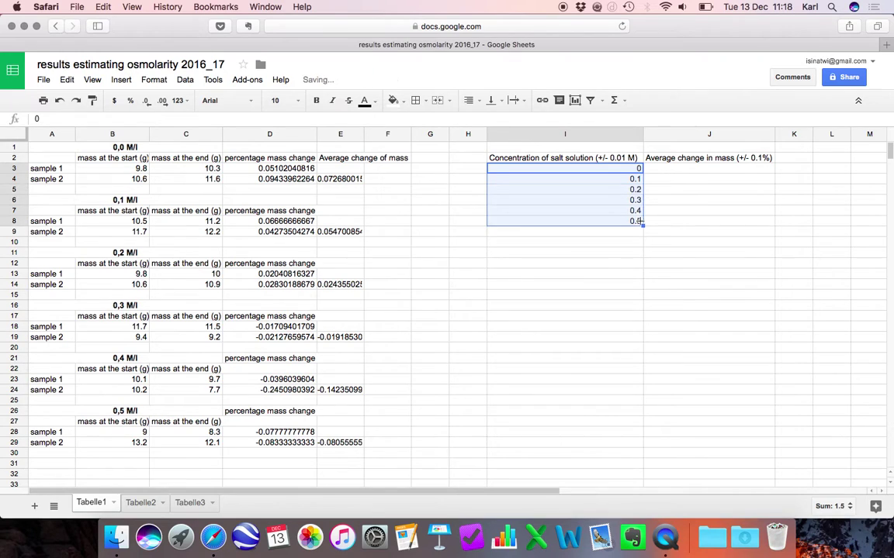
left_click(629, 234)
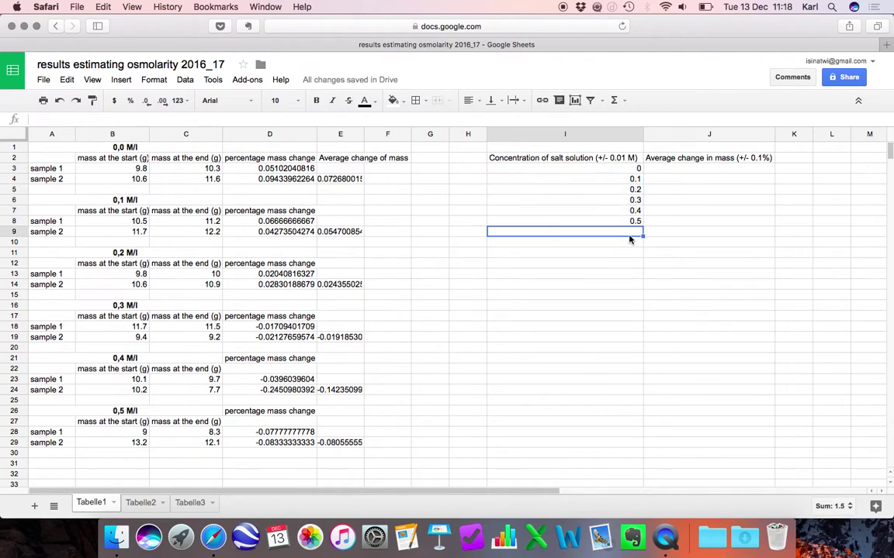
Reference the averages for 0, 0.1 and 0.2 M in the summary table with =E4 in J3, =E9 in J4 and =E14 in J5.
left_click(680, 171)
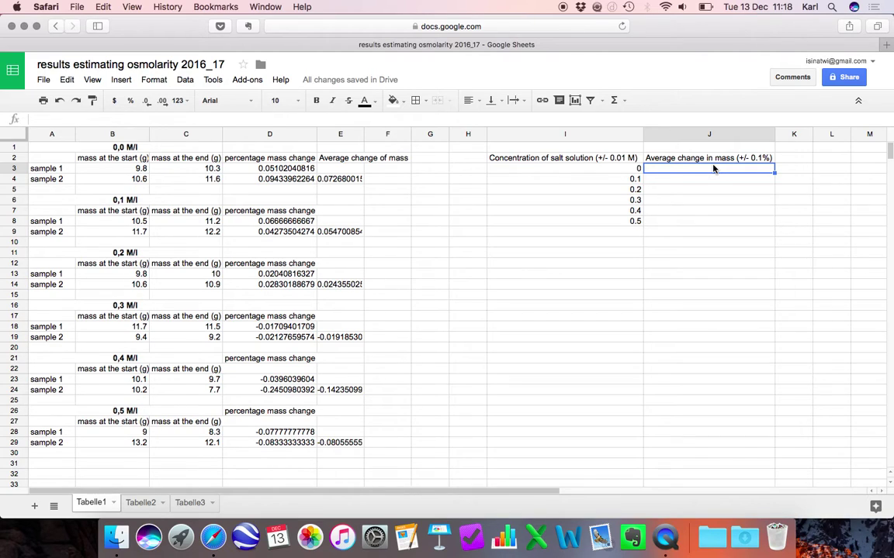
type("=")
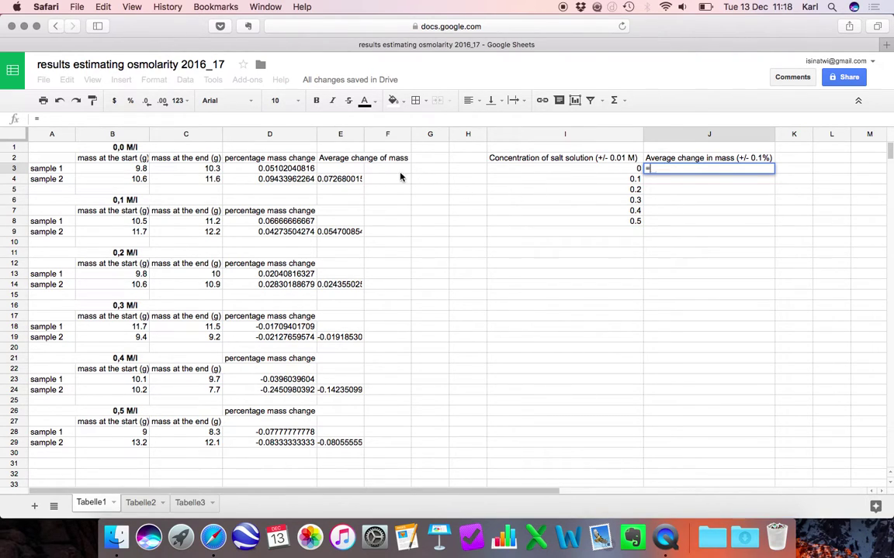
left_click(350, 181)
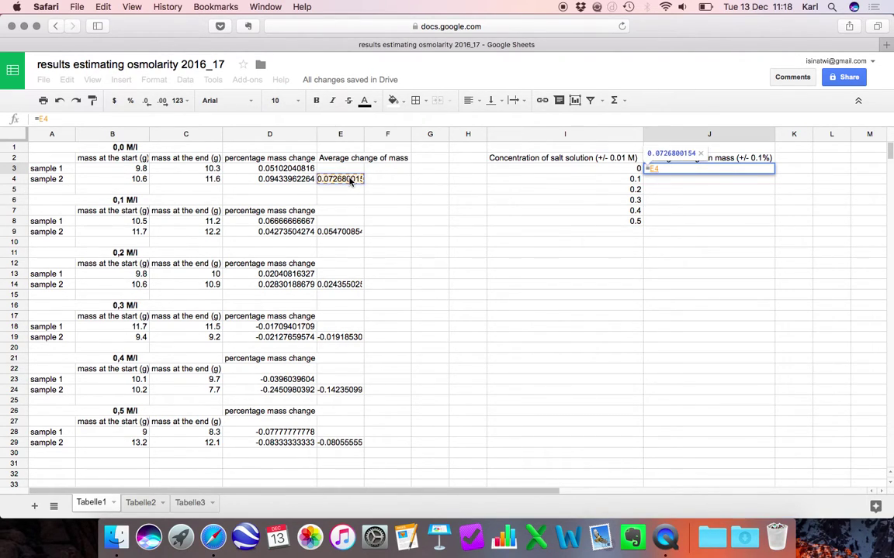
key("Return")
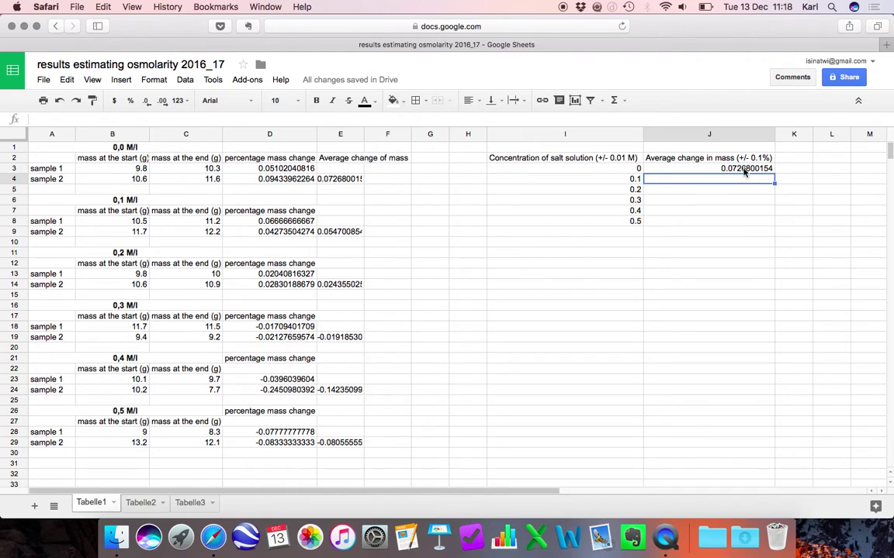
type("=")
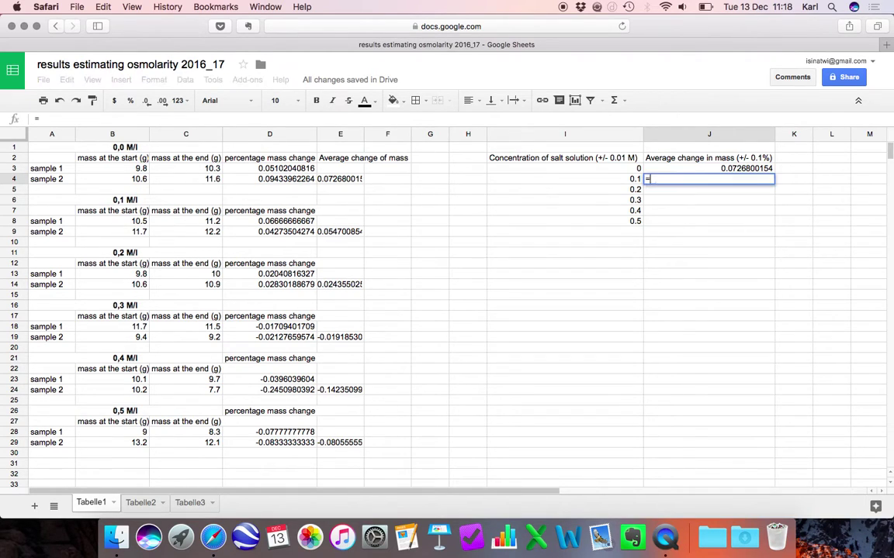
left_click(359, 232)
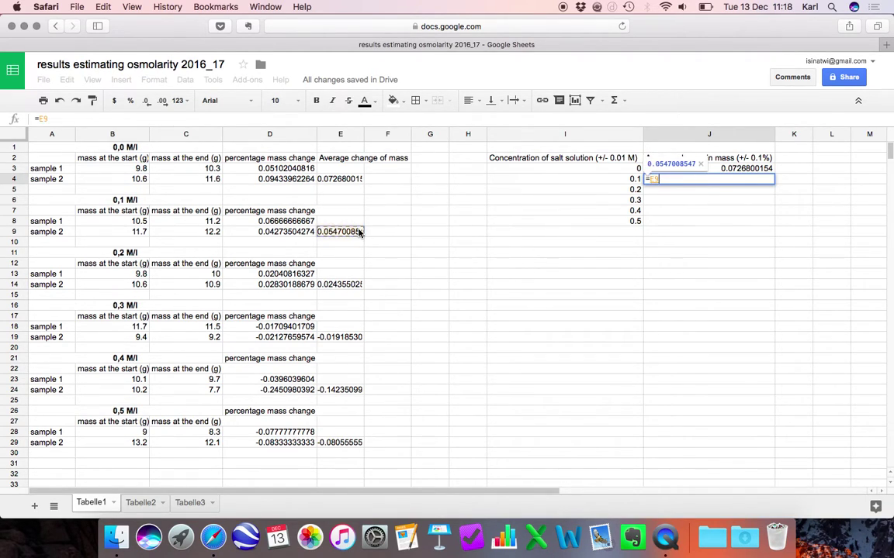
key("Return")
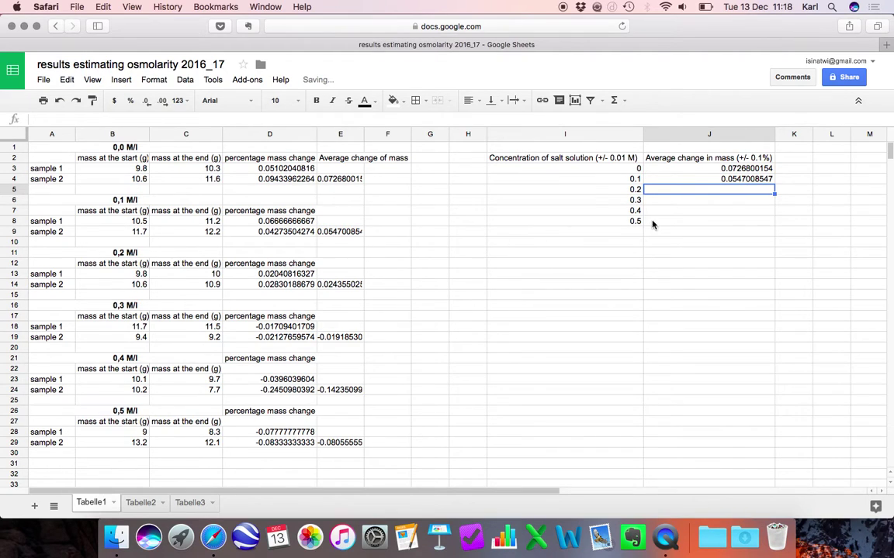
type("=")
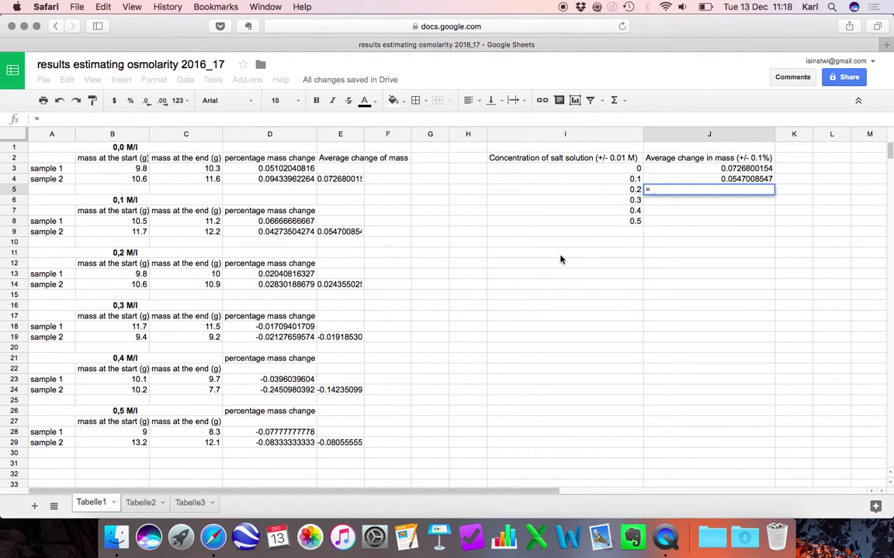
left_click(342, 285)
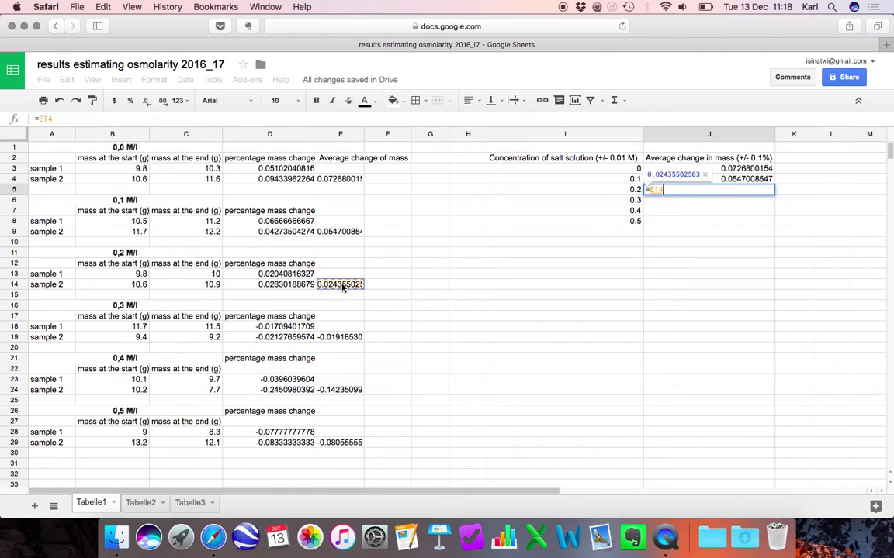
key("Return")
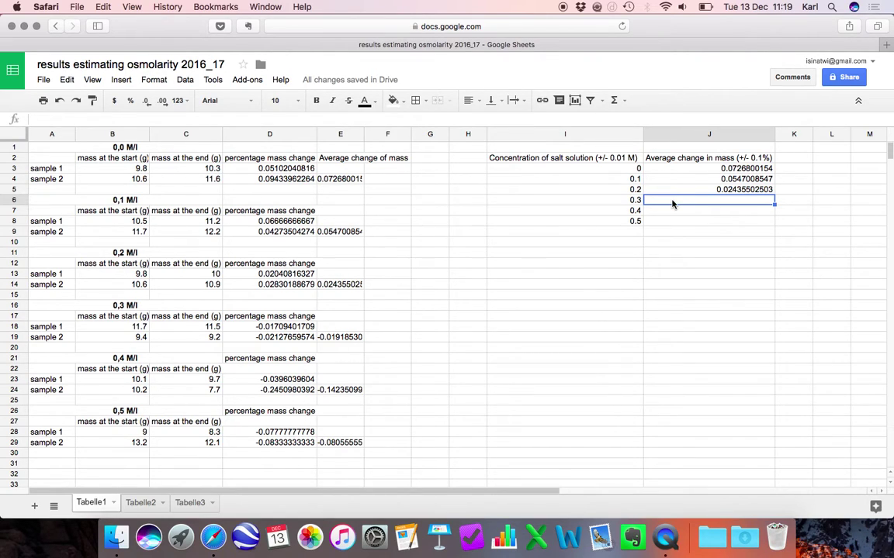
Reference the averages for 0.3, 0.4 and 0.5 M with =E19 in J6, =E24 in J7 and =E29 in J8.
type("=")
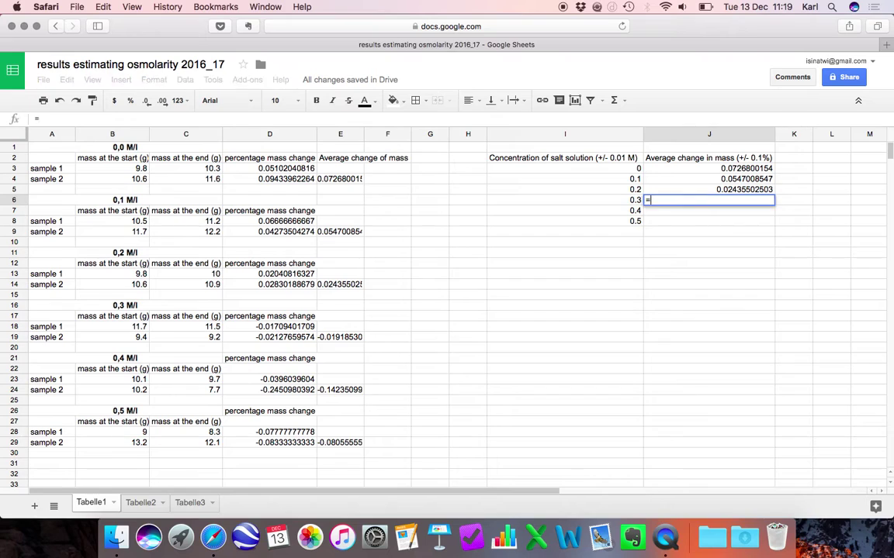
left_click(353, 337)
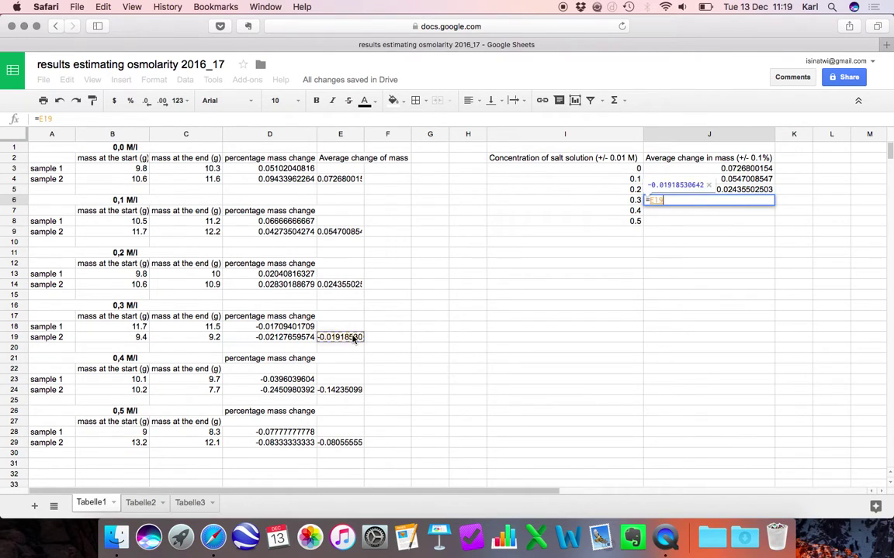
key("Return")
type("=")
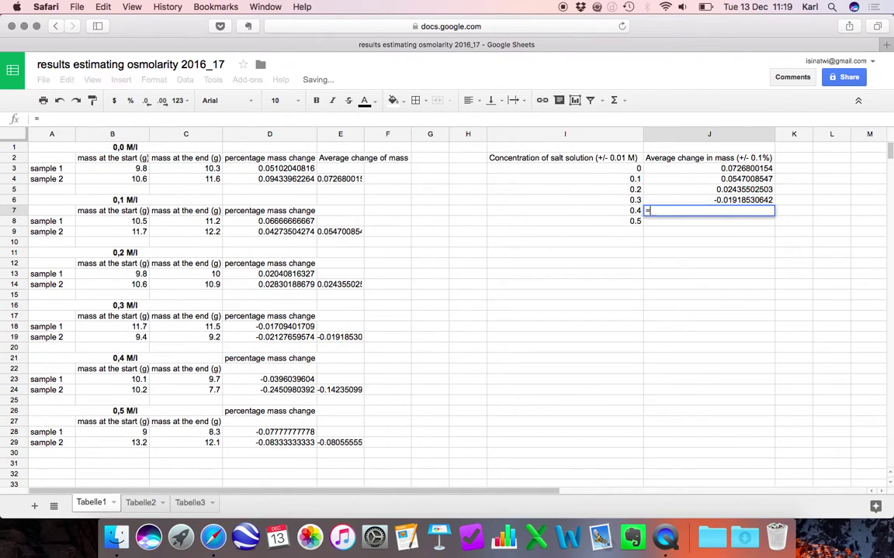
left_click(335, 392)
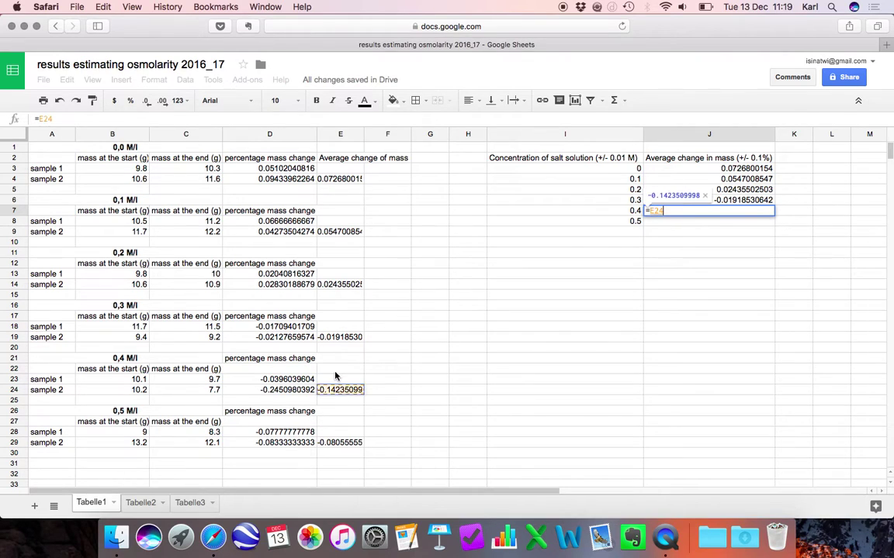
key("Return")
type("=")
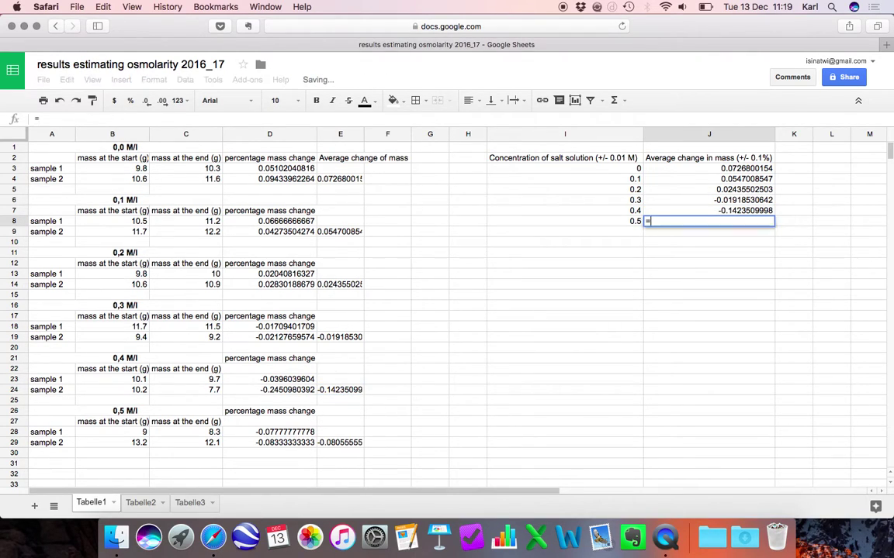
left_click(338, 443)
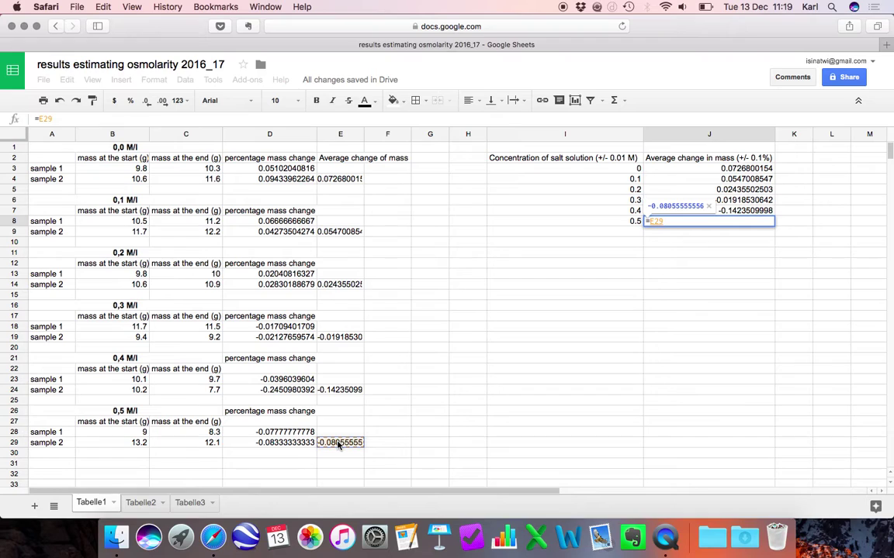
key("Return")
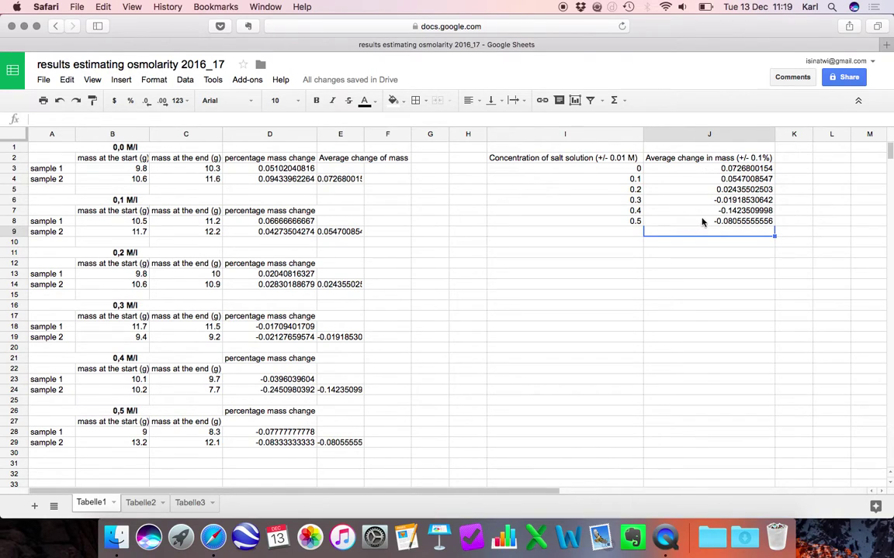
Format the average mass changes in J3:J8 with the Percent number format.
left_click(712, 172)
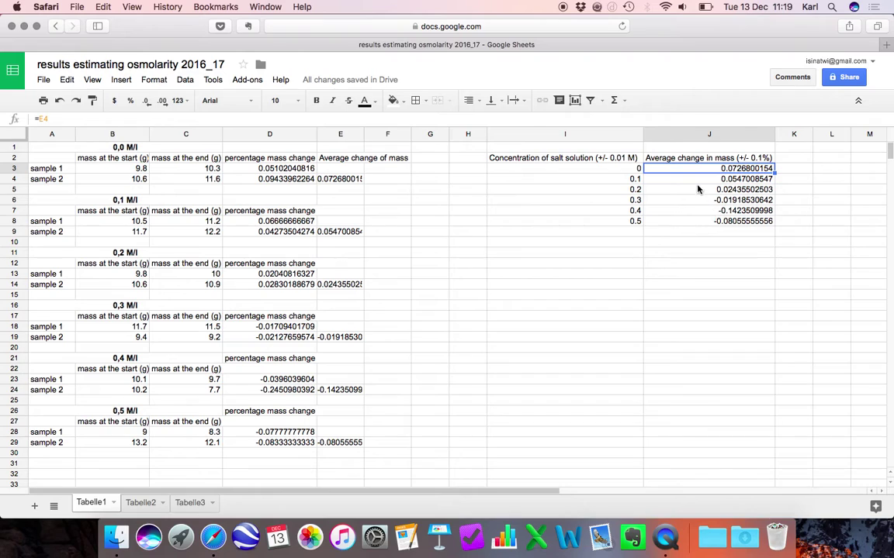
left_click_drag(704, 223, 701, 169)
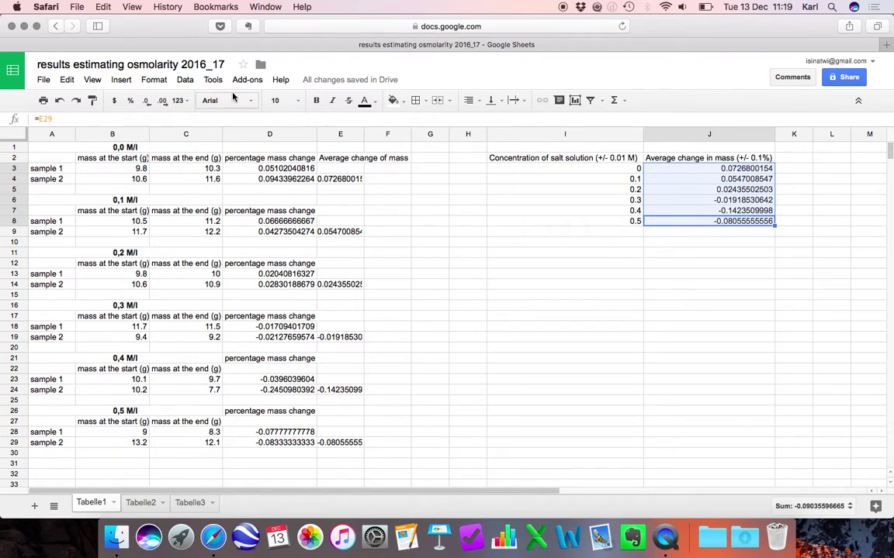
left_click(154, 82)
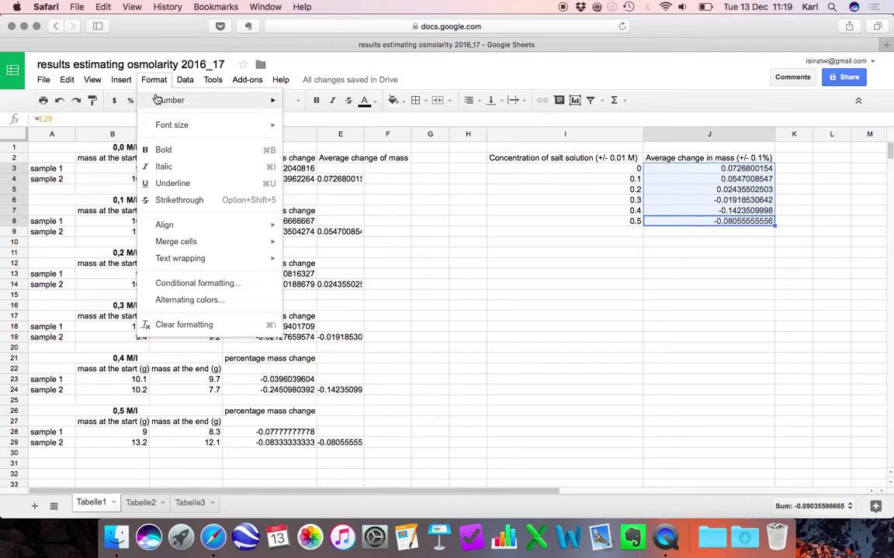
mouse_move(158, 100)
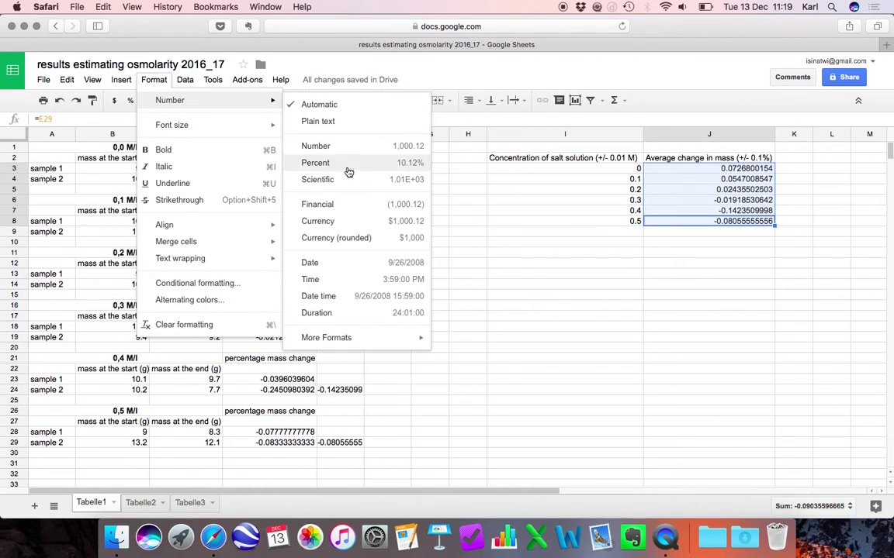
left_click(315, 163)
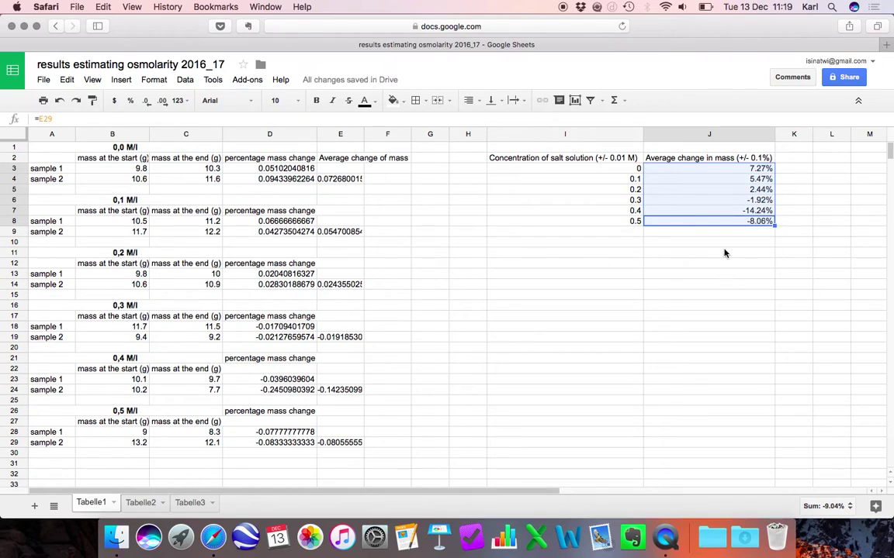
left_click(667, 252)
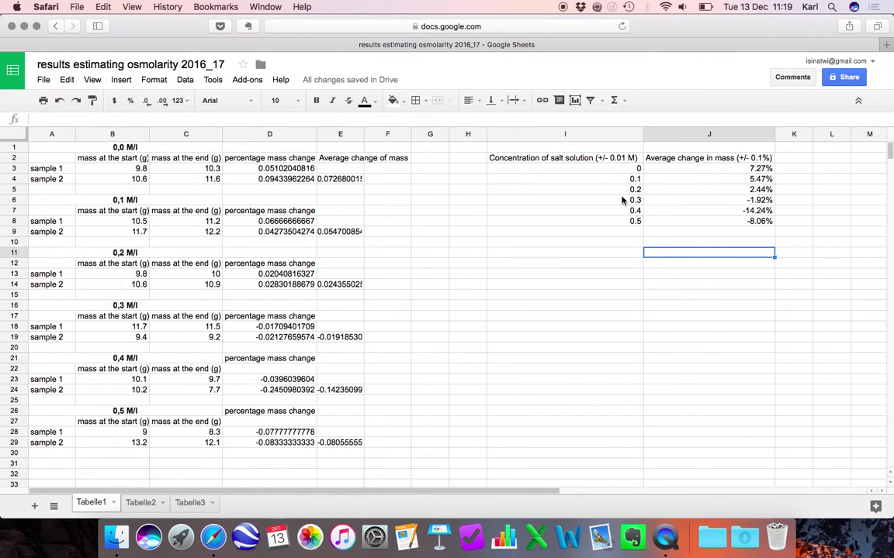
Start a chart from the summary table I2:J8 and choose the Scatter chart type.
left_click_drag(565, 160, 656, 225)
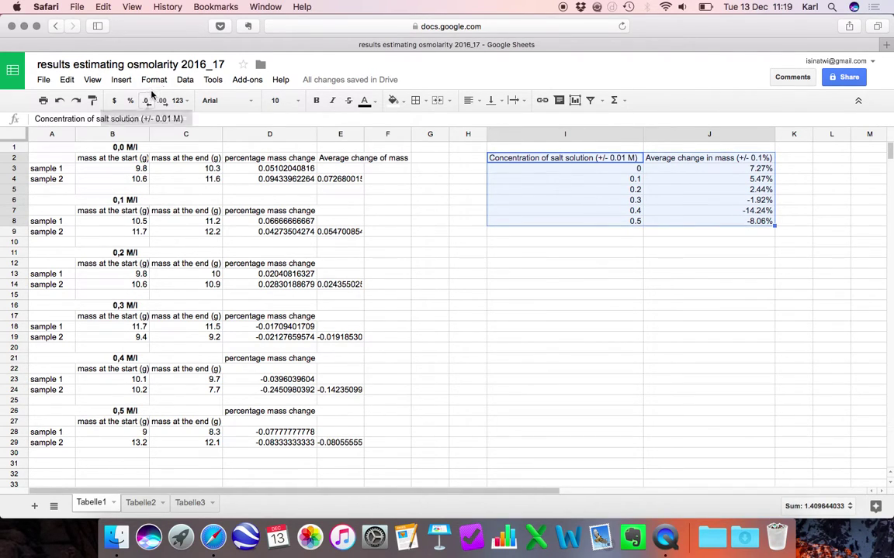
left_click(122, 80)
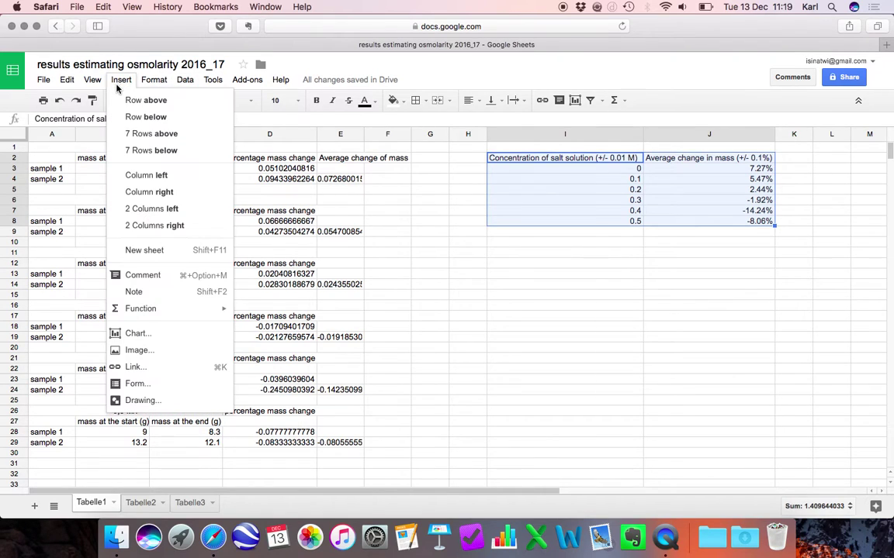
left_click(574, 102)
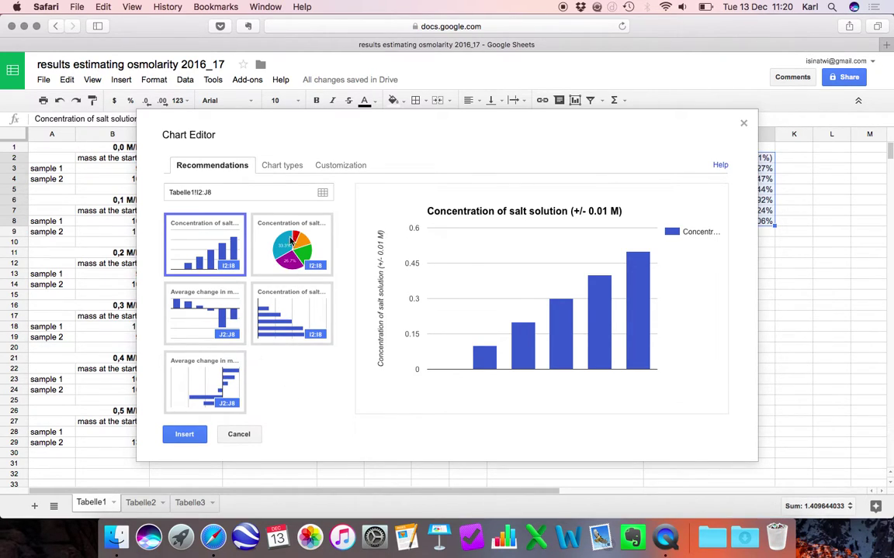
left_click(274, 169)
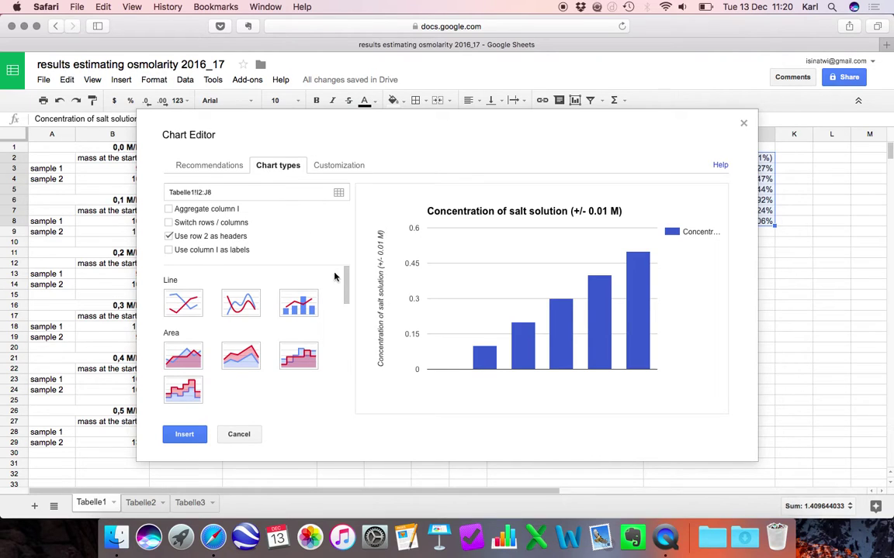
left_click_drag(346, 280, 353, 355)
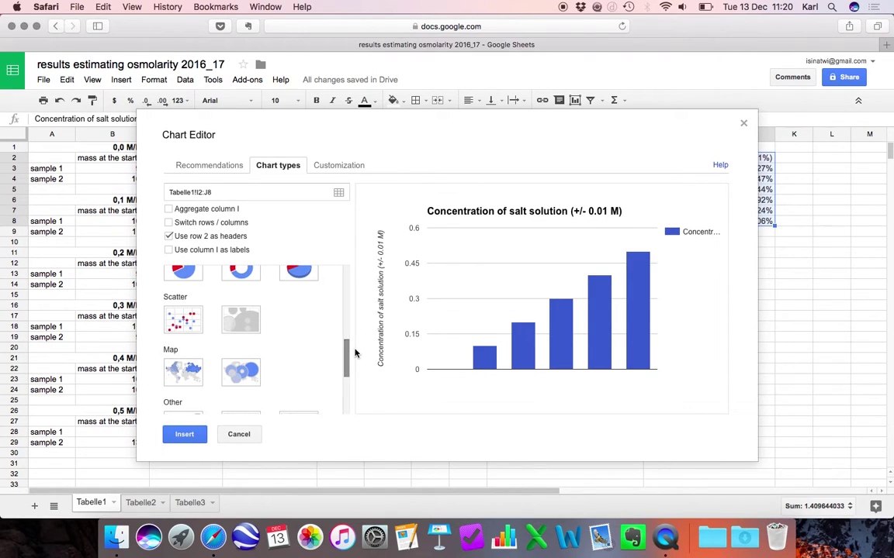
left_click(184, 320)
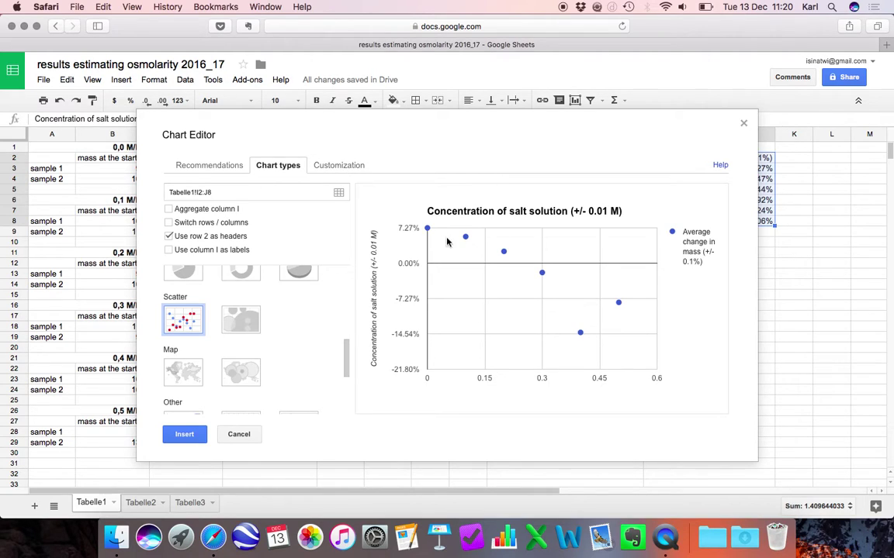
Title the chart "Change in mass of potato tissue in different concentrations of salt solution" and set its legend position to Bottom.
left_click(340, 166)
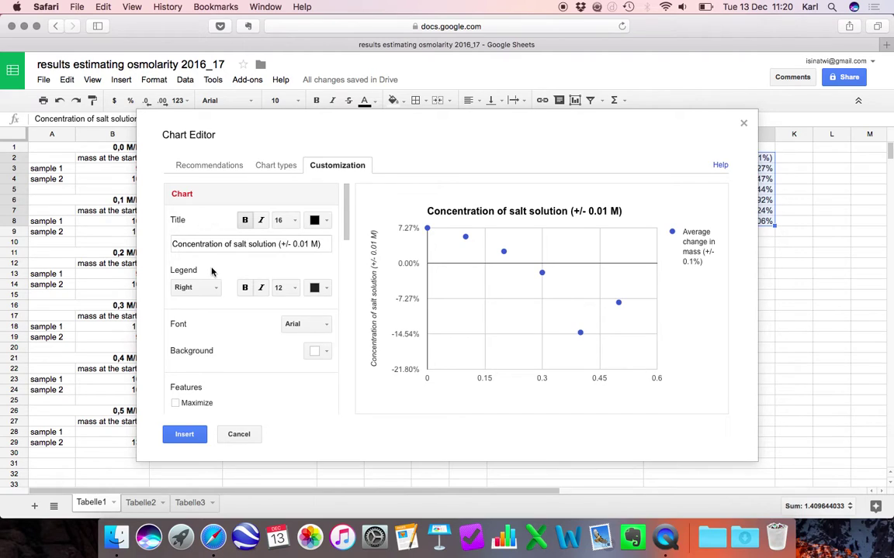
left_click(225, 247)
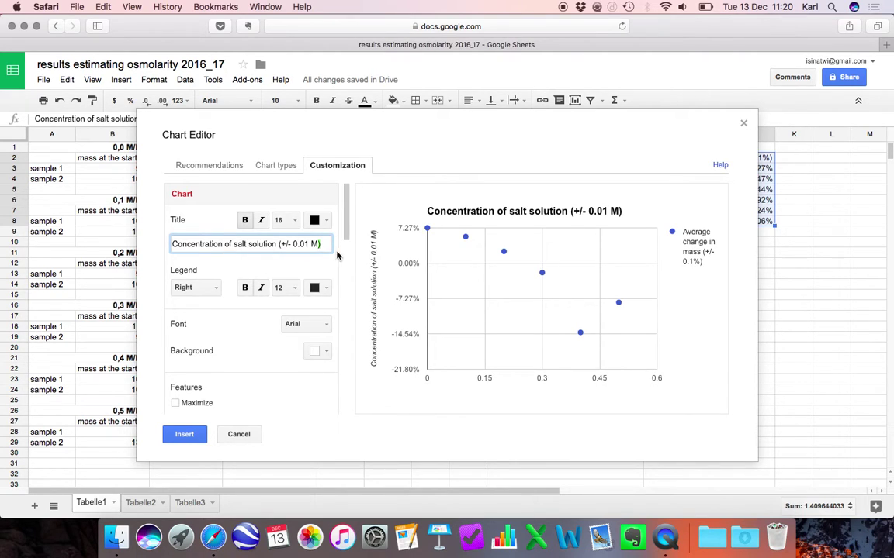
left_click_drag(321, 243, 200, 247)
triple_click(218, 245)
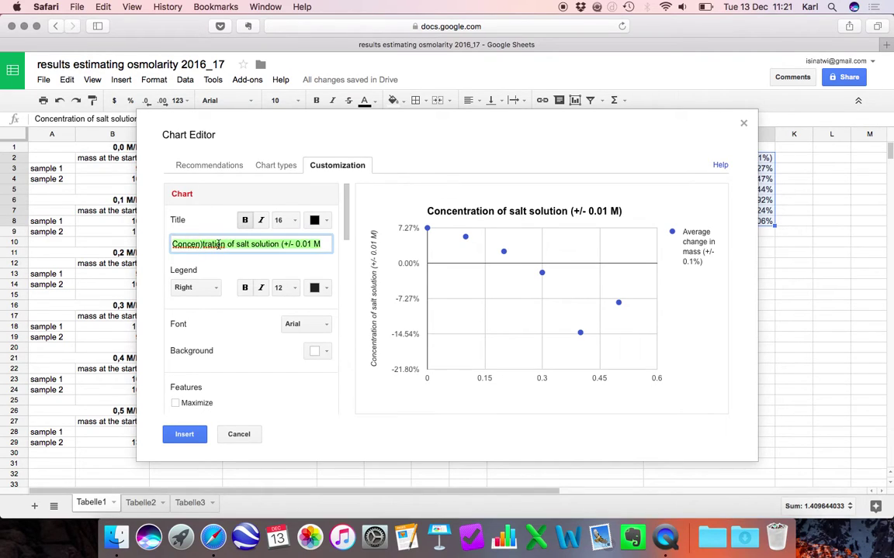
type("Change in ")
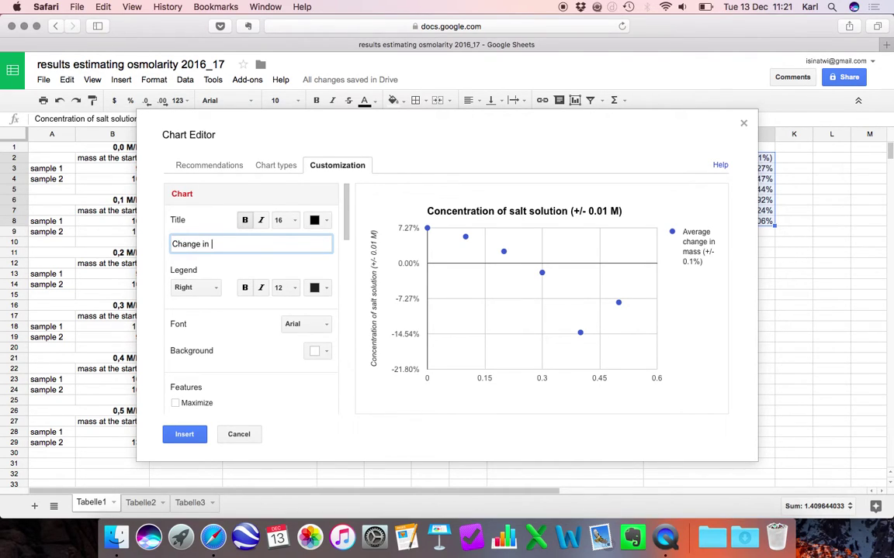
type("mass of potato tissue in different")
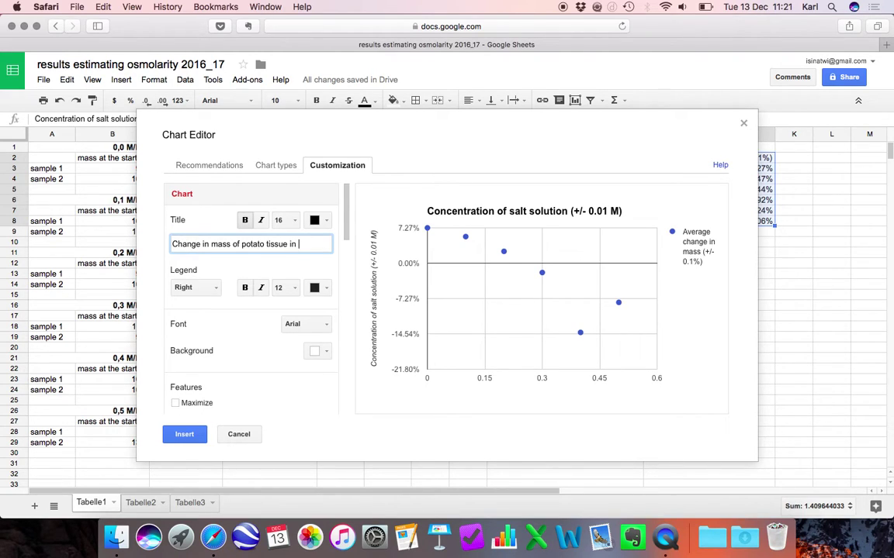
type(" concentr")
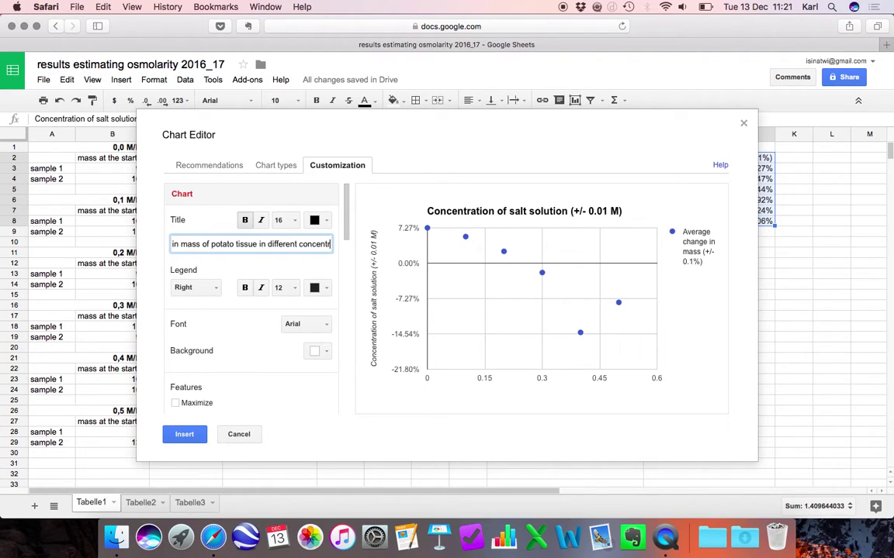
type("ations of ")
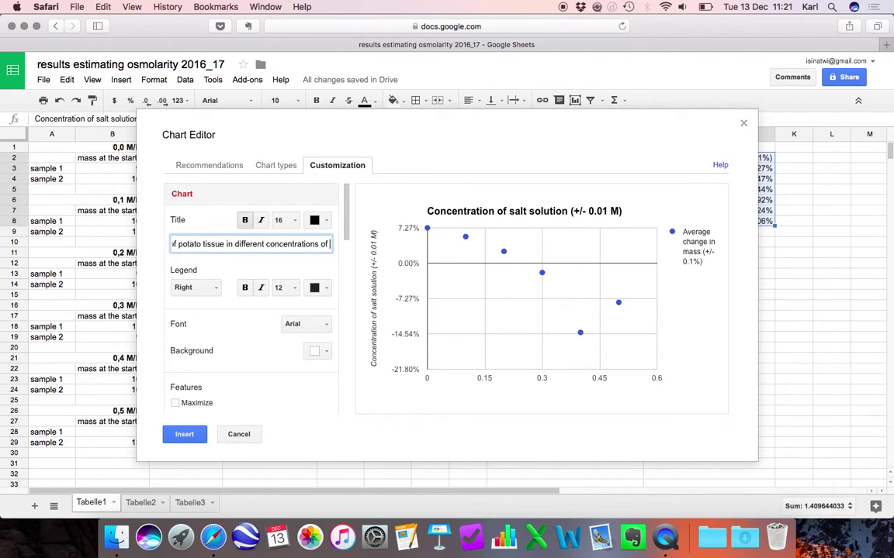
type("salt so")
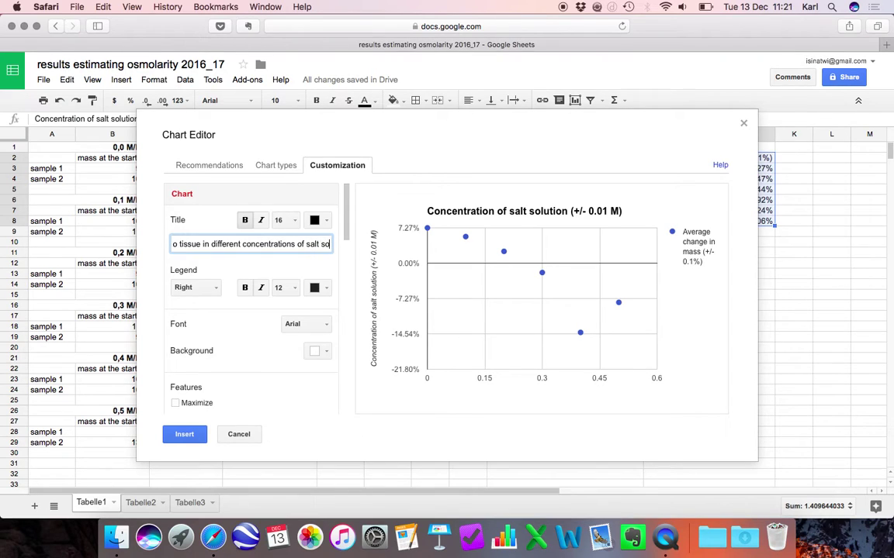
type("lution")
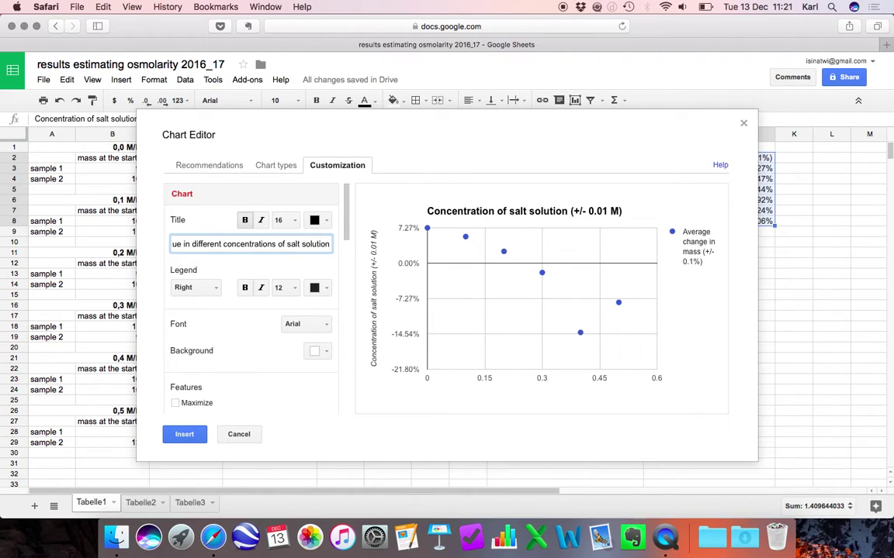
left_click(239, 272)
left_click(217, 288)
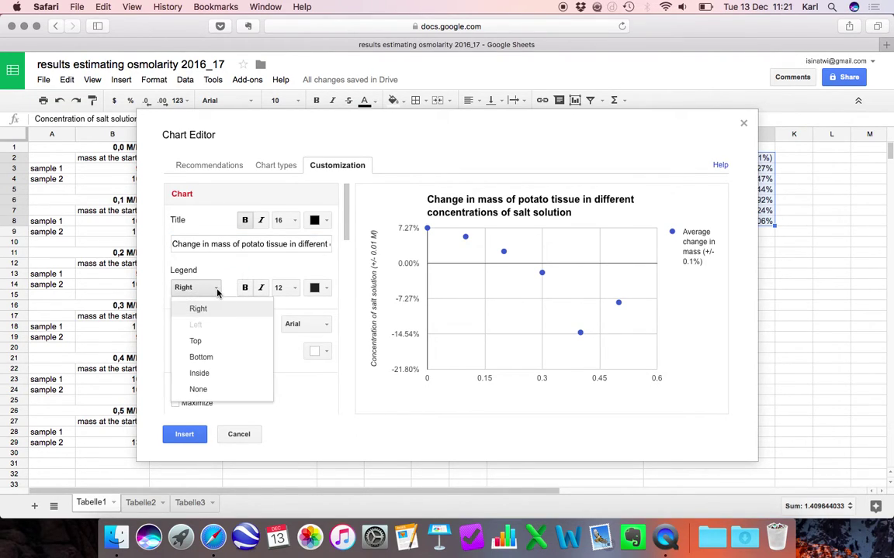
left_click(203, 358)
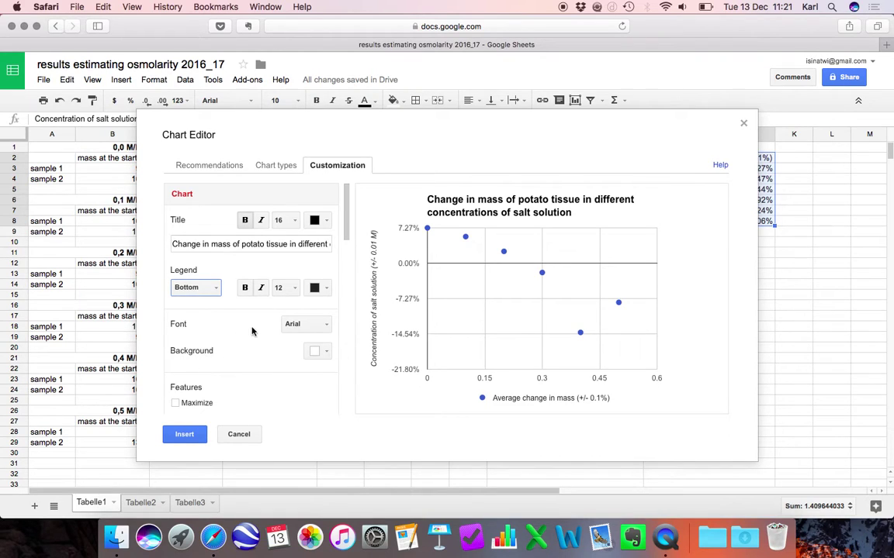
Set the horizontal axis title to "Concentration of salt solution (+/- 0.01 M)".
scroll(244, 335, "down", 2)
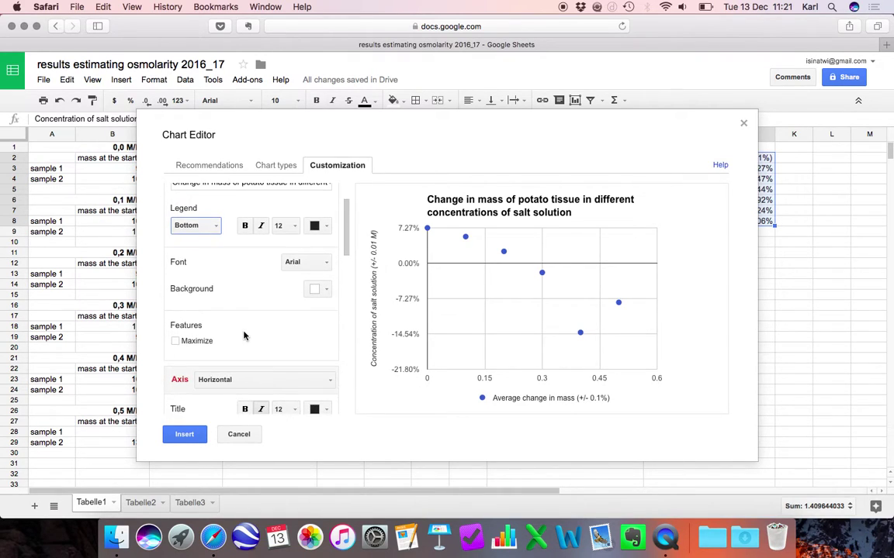
scroll(244, 335, "down", 4)
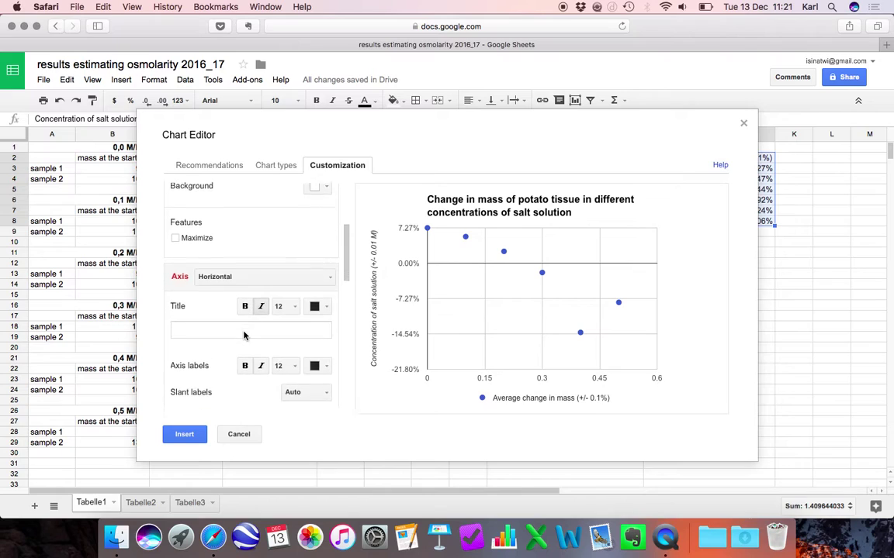
left_click(242, 252)
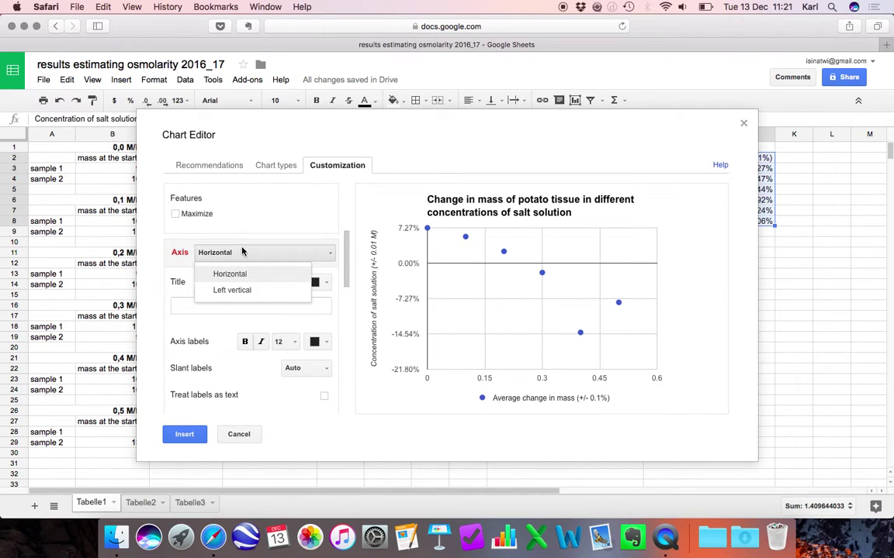
left_click(242, 275)
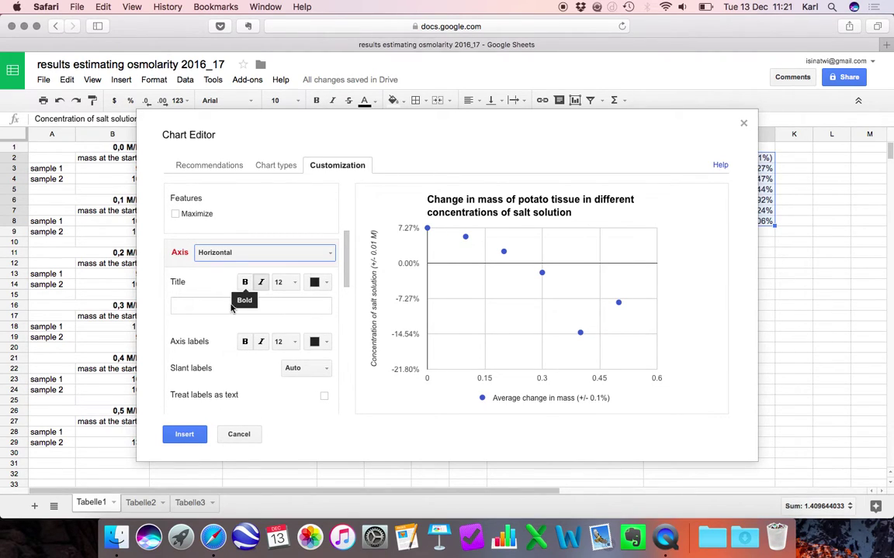
left_click(201, 308)
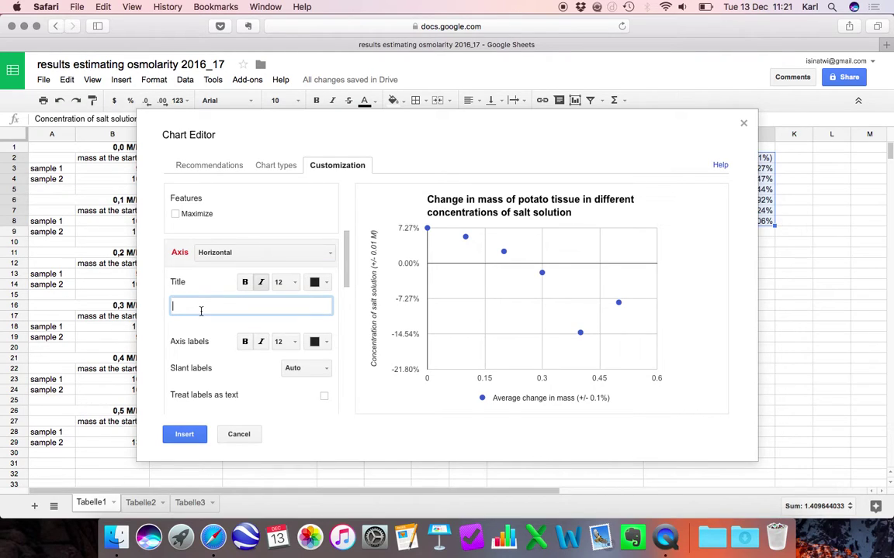
type("Concentration of salt solution (+/- 0.01")
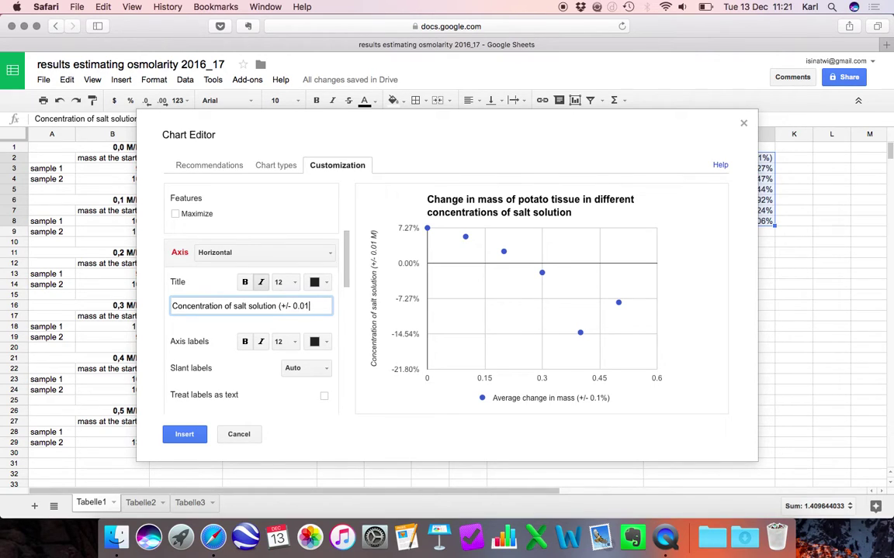
key("BackSpace")
key("BackSpace")
type("M")
left_click(220, 352)
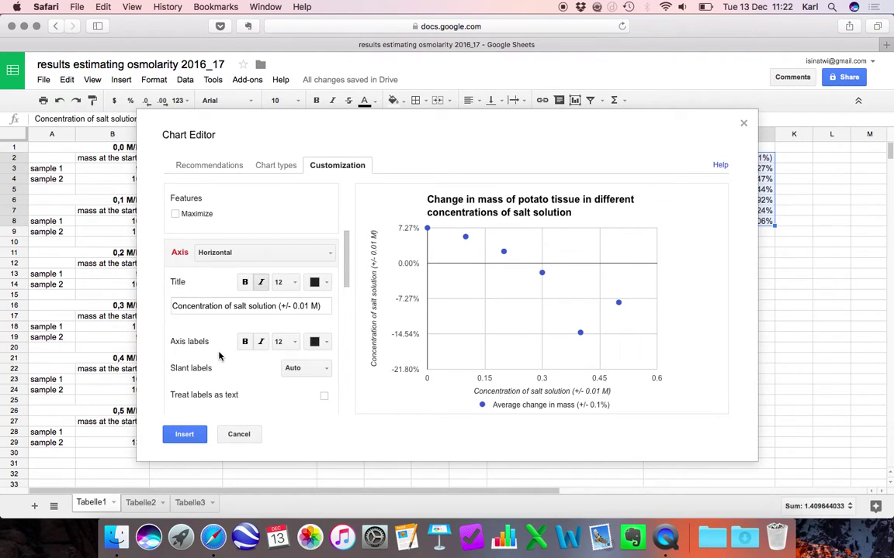
Set the left vertical axis title to "Change in mass of potato tissue (+/- 0.1%)".
left_click(208, 256)
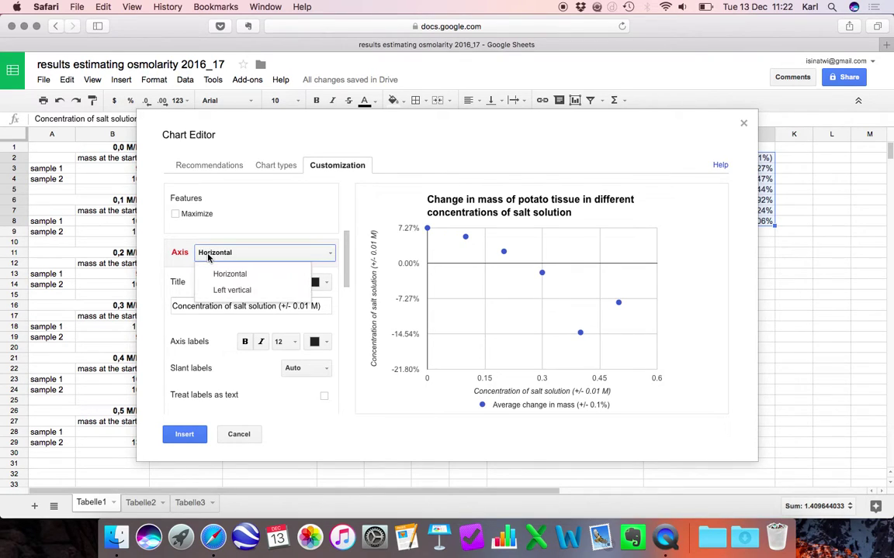
left_click(219, 290)
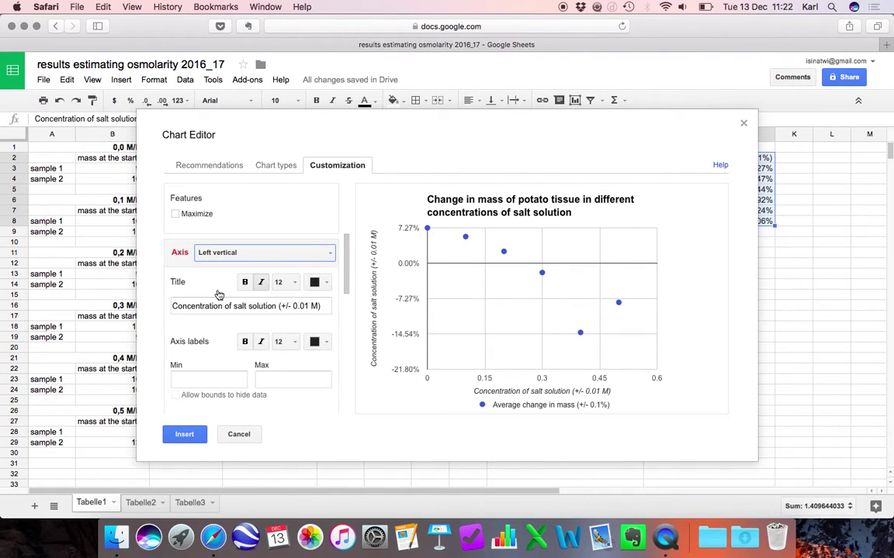
left_click(211, 306)
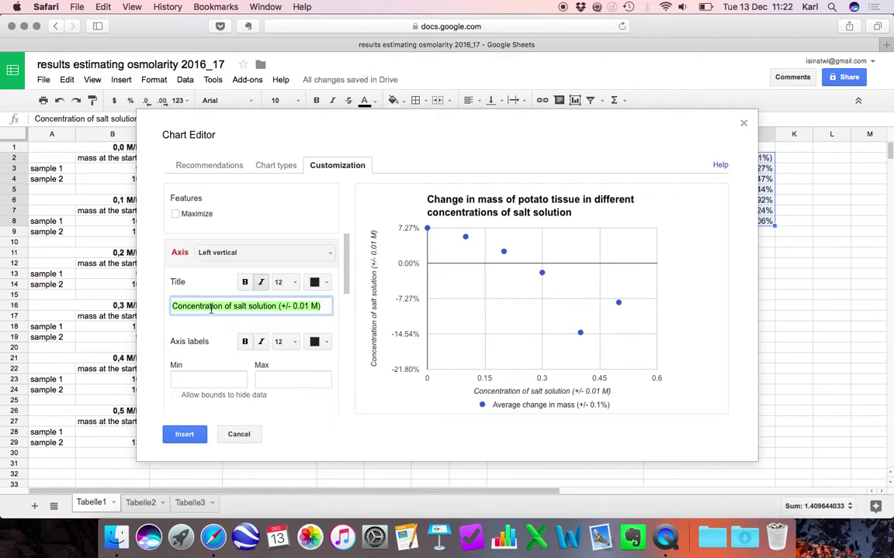
type("Change in mass of potato t")
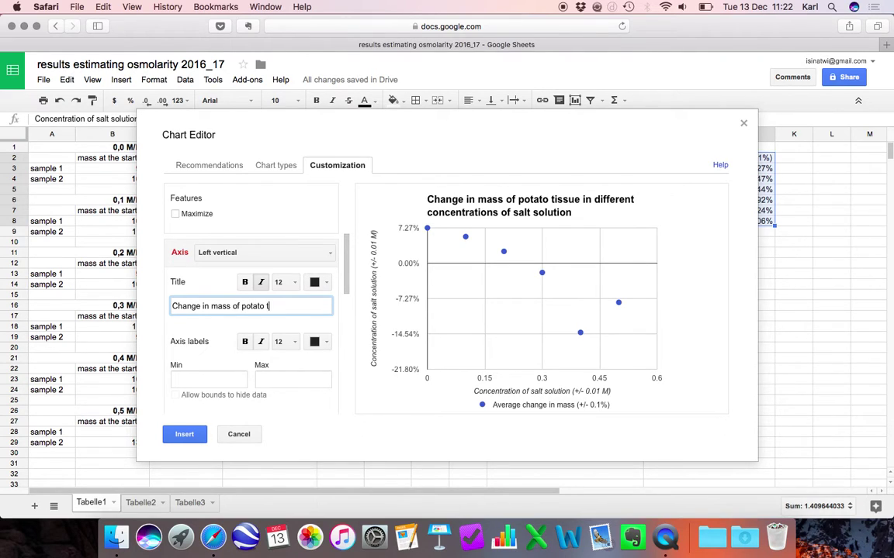
type("ie")
type("ue (+/- 0.1%")
left_click(227, 339)
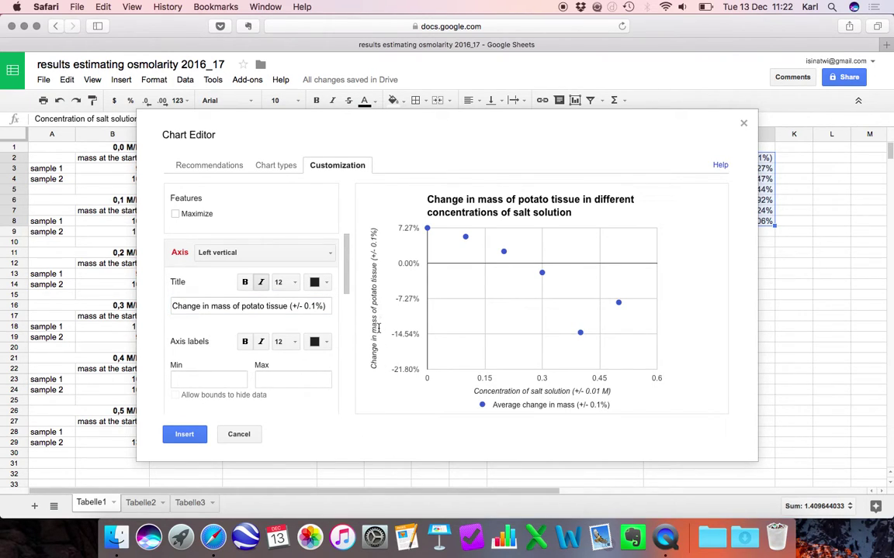
Set the horizontal axis maximum to 0.5.
scroll(214, 358, "down", 2)
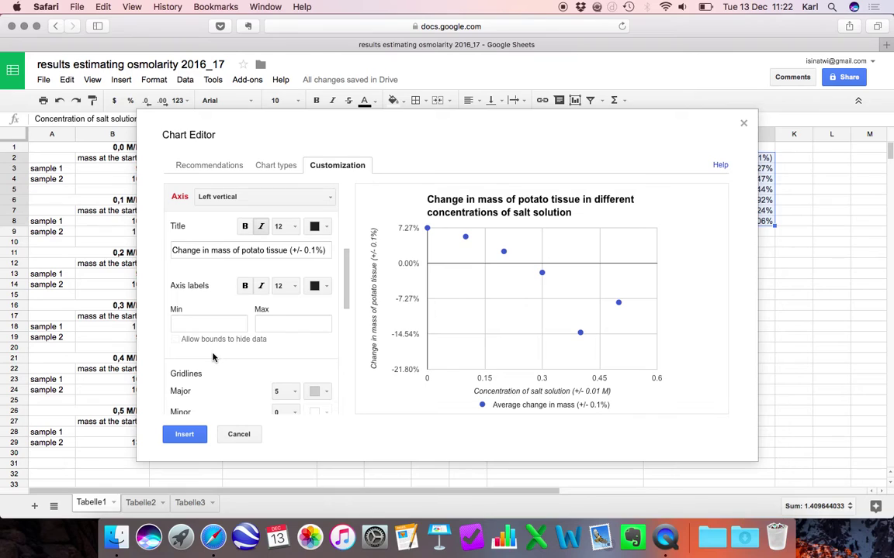
left_click_drag(348, 281, 349, 296)
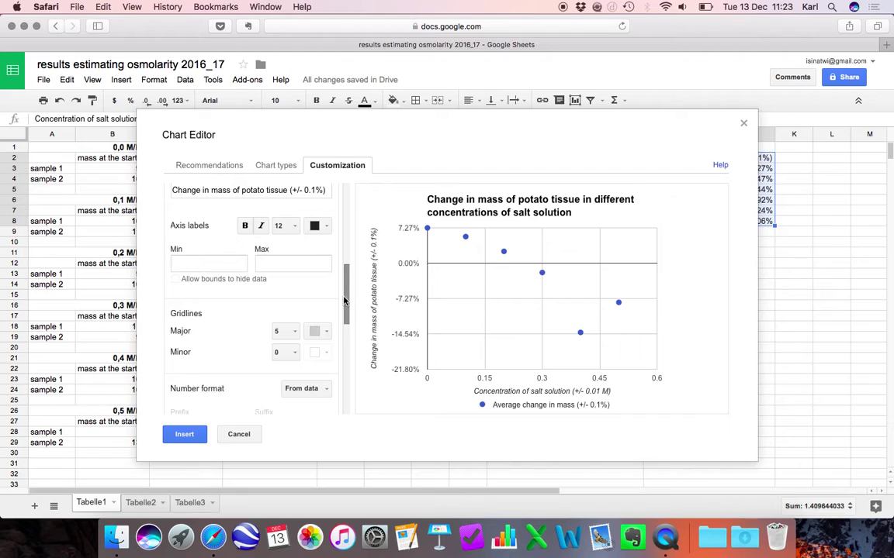
left_click_drag(345, 301, 363, 281)
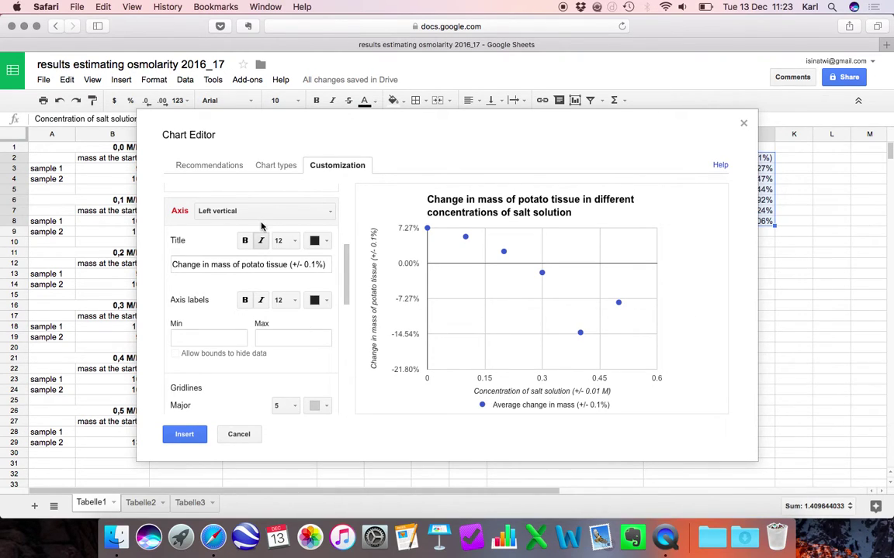
left_click(226, 211)
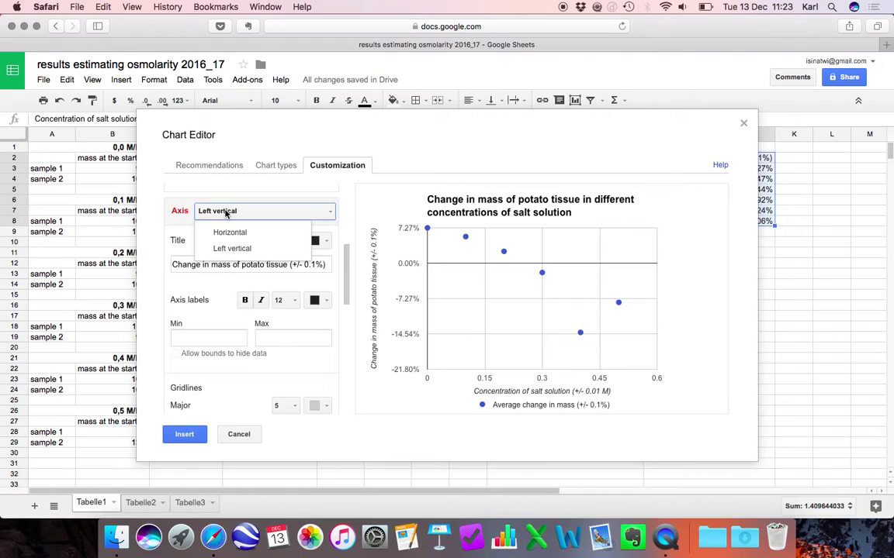
left_click(227, 233)
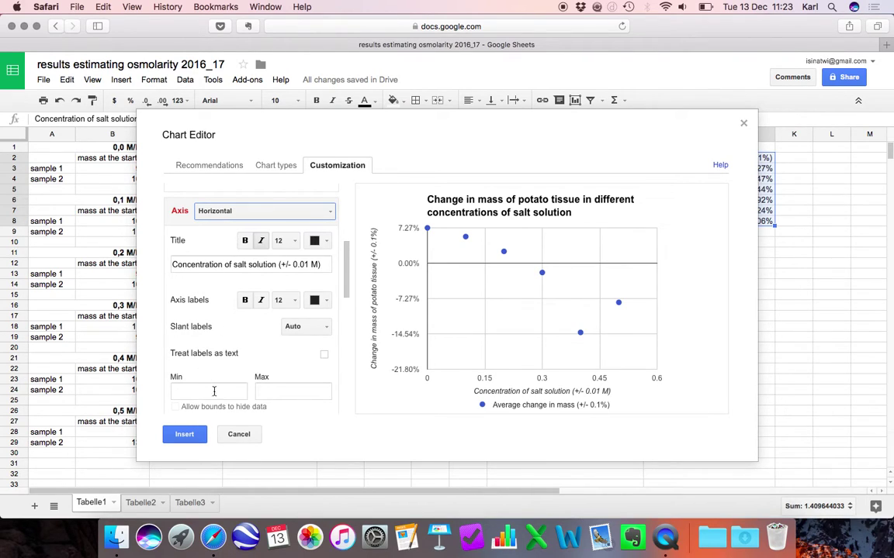
left_click(292, 393)
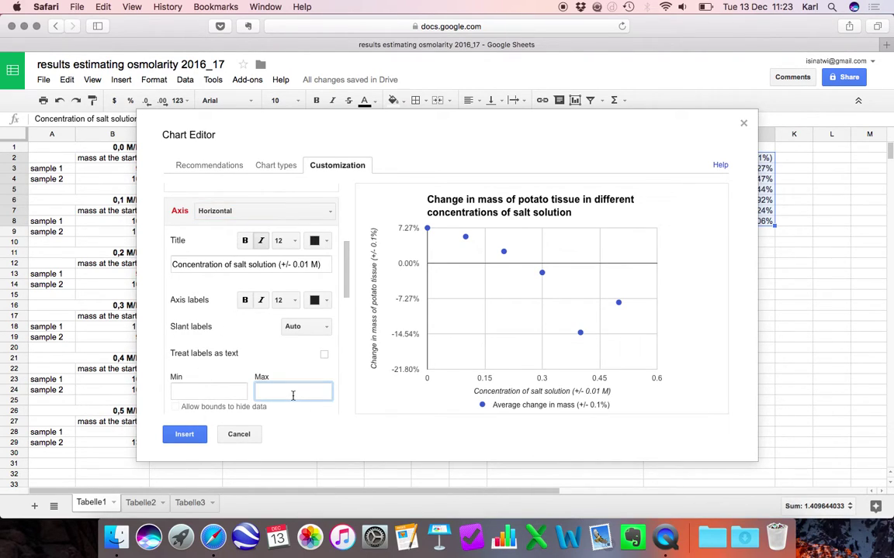
type("0.5")
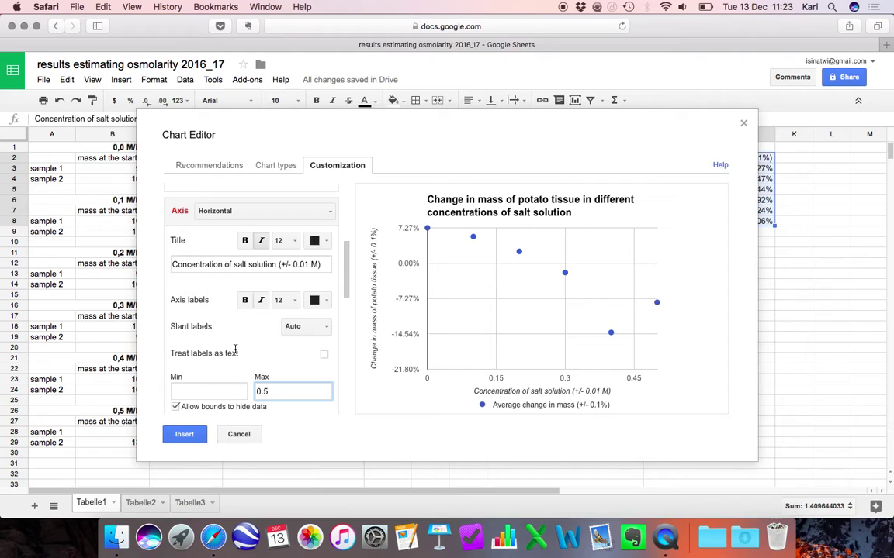
Add a Linear trendline to the "Average change in mass (+/- 0.1%)" series.
scroll(235, 352, "down", 3)
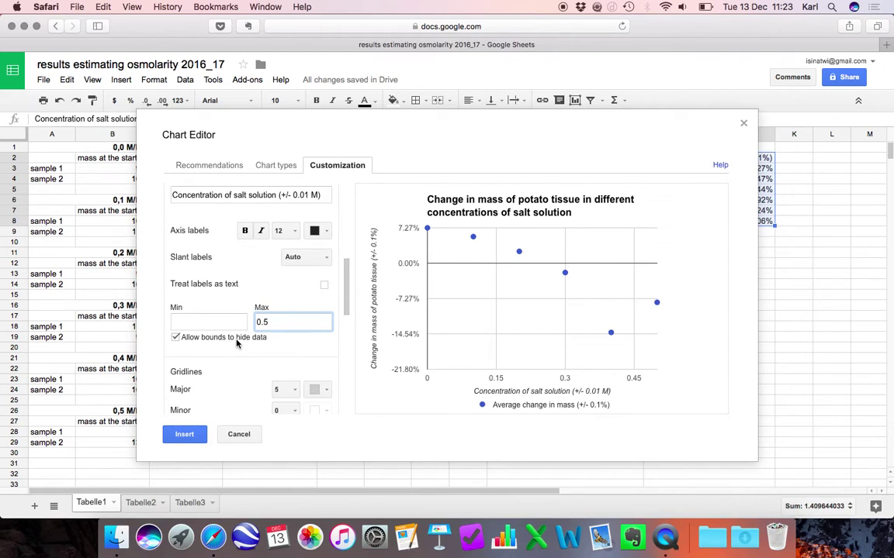
scroll(236, 344, "down", 4)
scroll(237, 344, "down", 5)
scroll(237, 343, "down", 1)
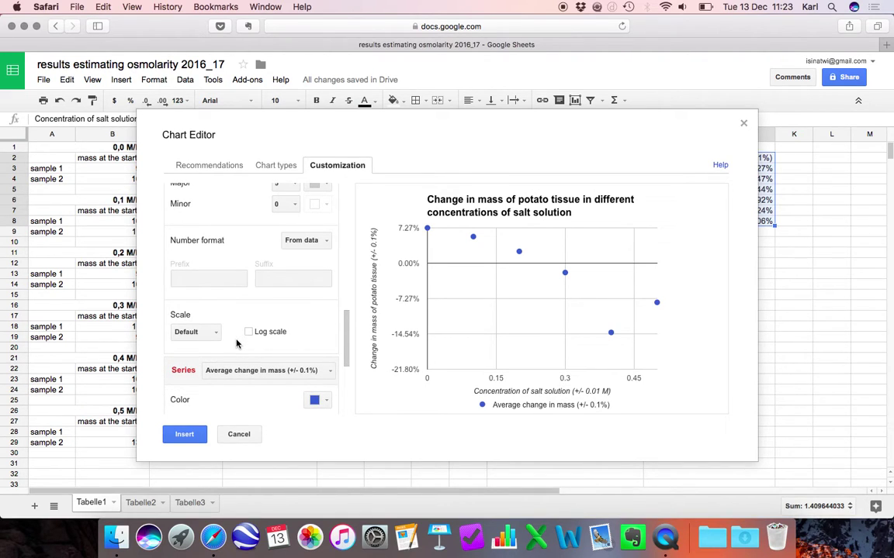
scroll(237, 344, "down", 4)
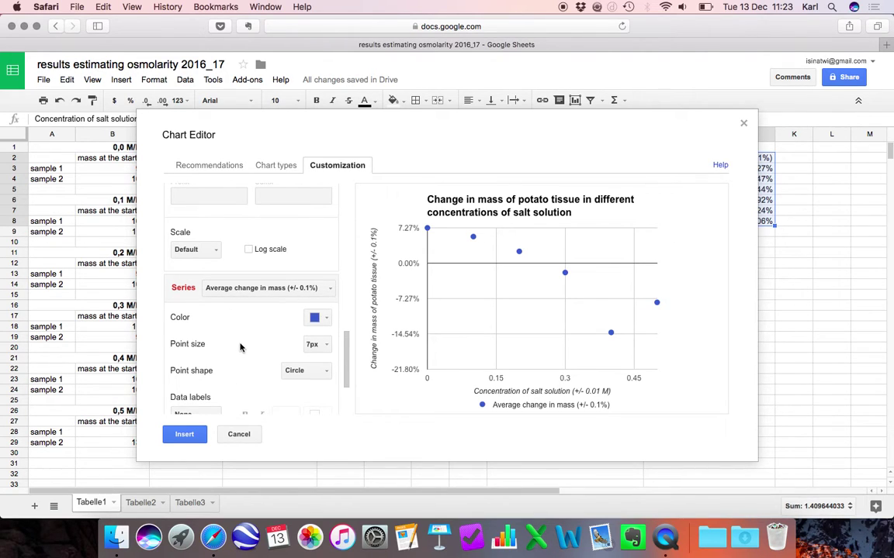
scroll(241, 345, "down", 3)
scroll(240, 341, "down", 1)
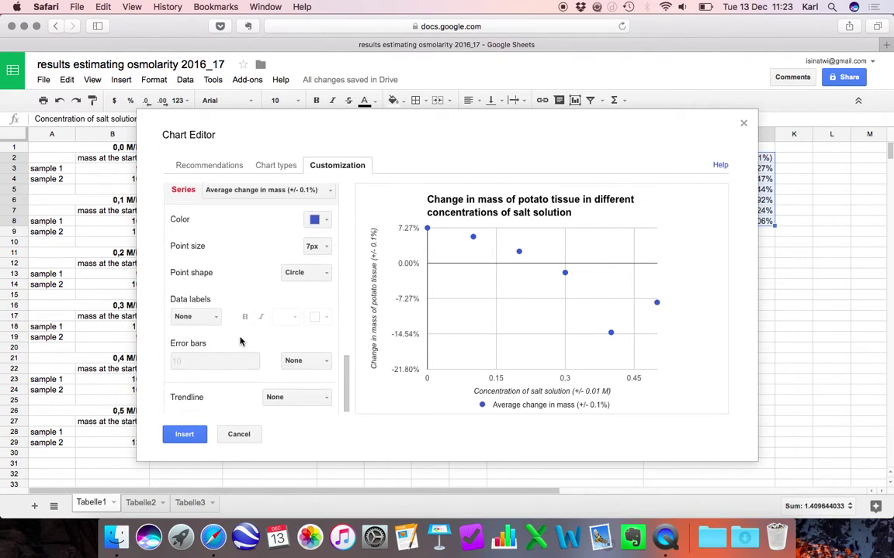
scroll(241, 341, "down", 1)
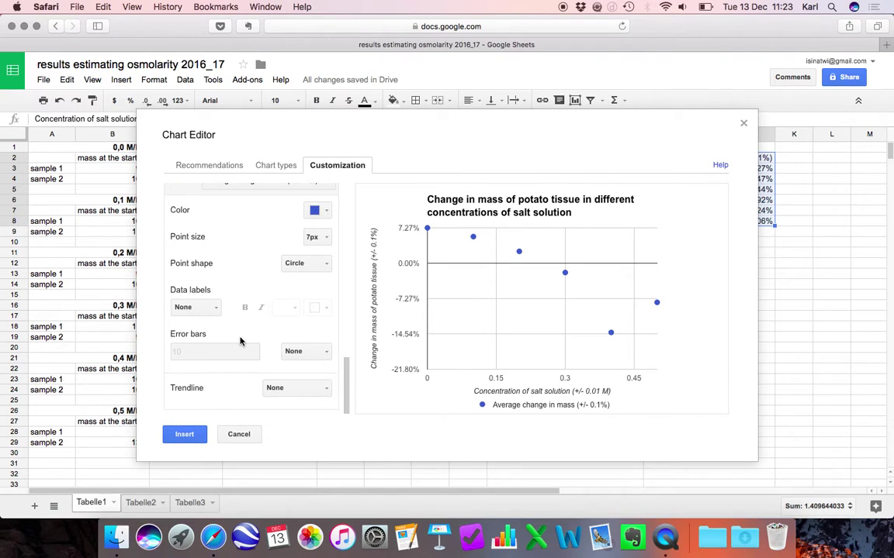
left_click(295, 397)
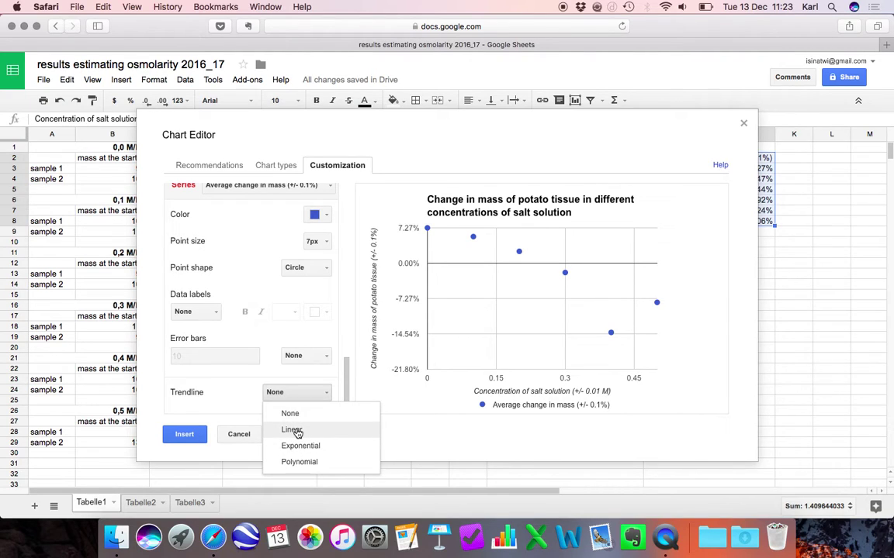
left_click(293, 430)
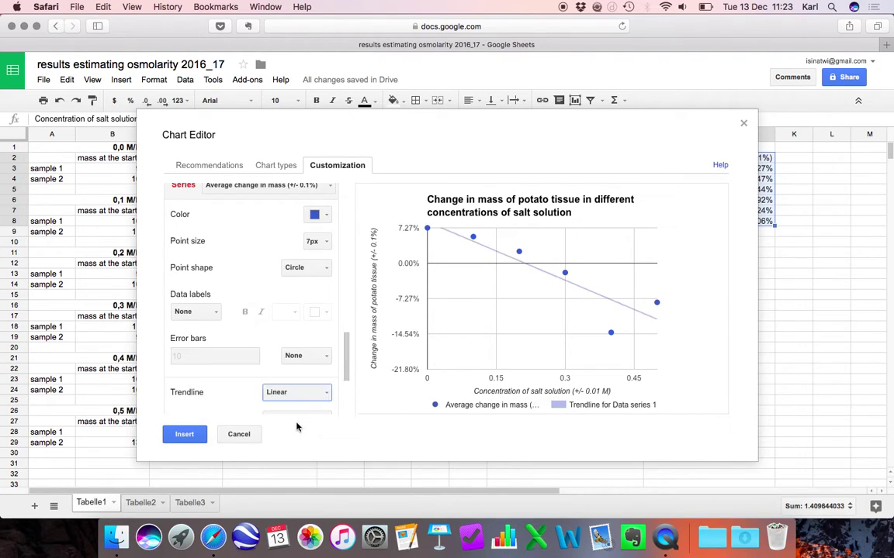
Label the linear trendline with its equation.
scroll(227, 385, "down", 2)
scroll(228, 385, "down", 3)
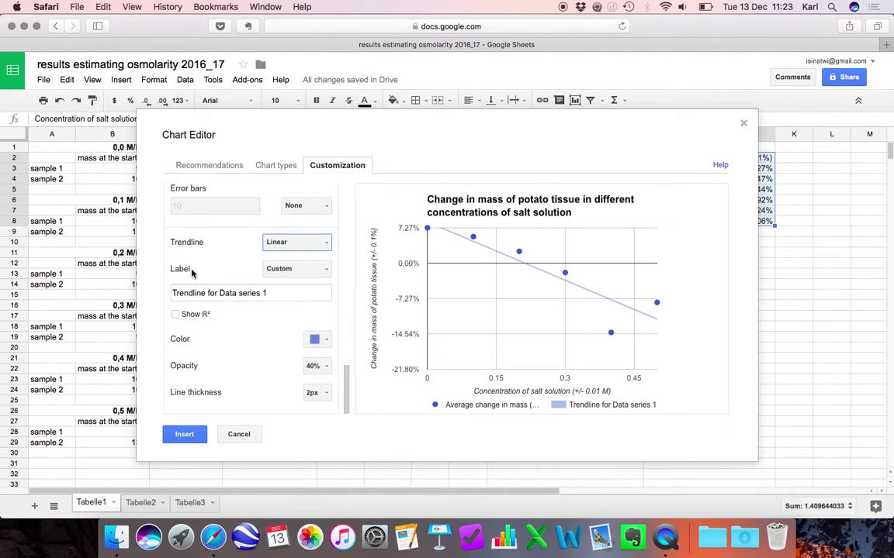
left_click(283, 270)
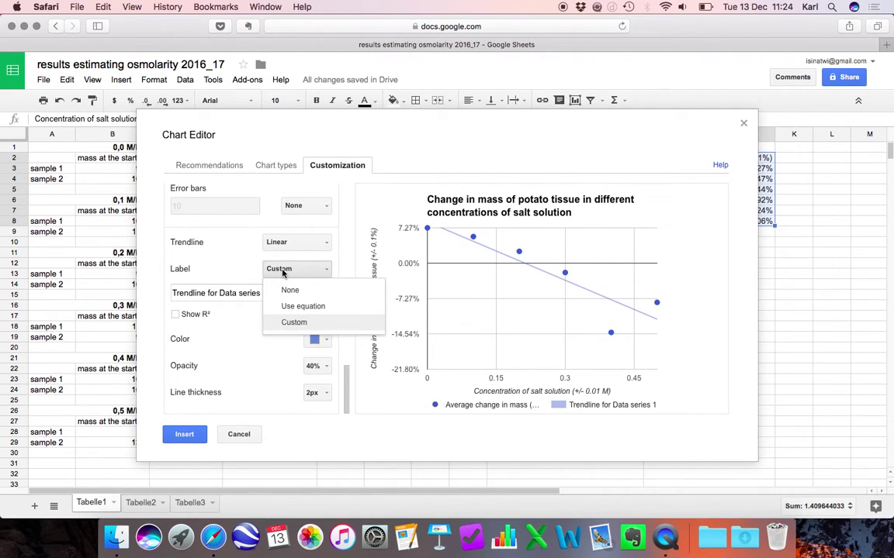
left_click(302, 308)
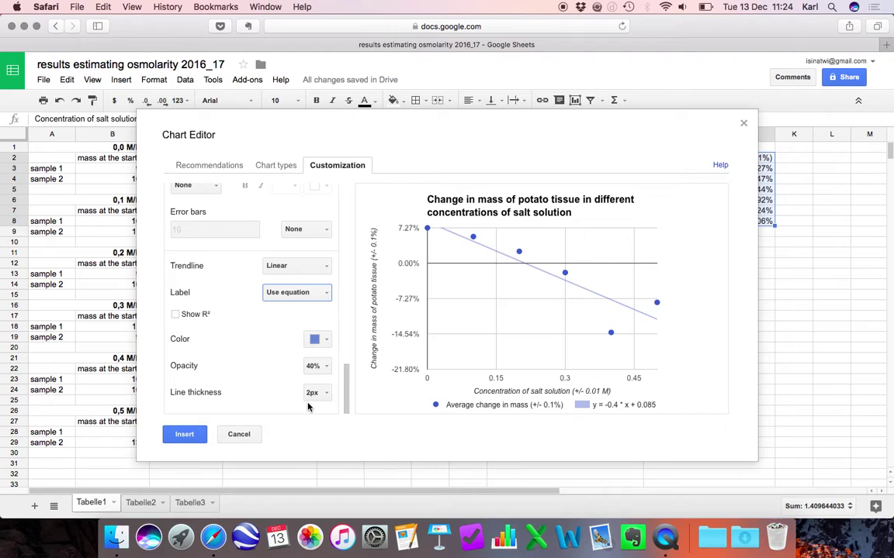
Insert the finished scatter chart into the sheet and place it just below the summary table in columns I and J.
left_click(184, 433)
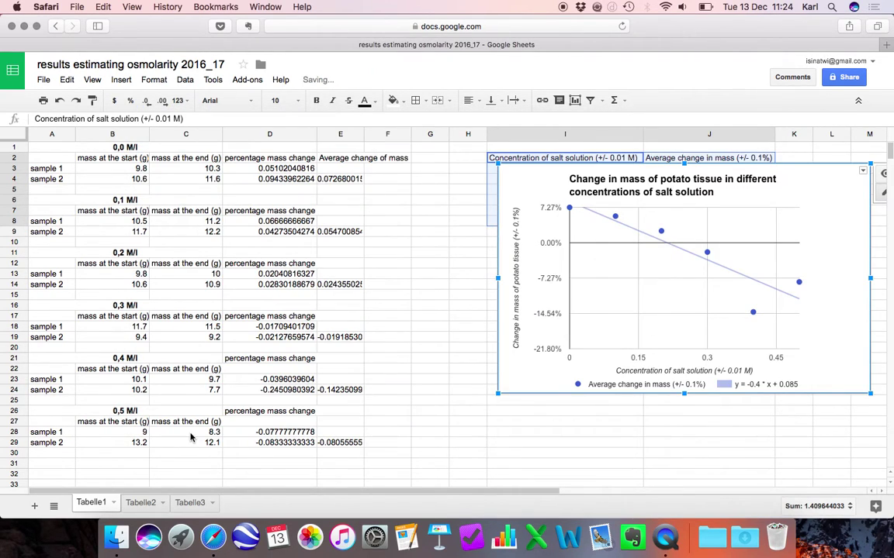
left_click_drag(762, 271, 836, 376)
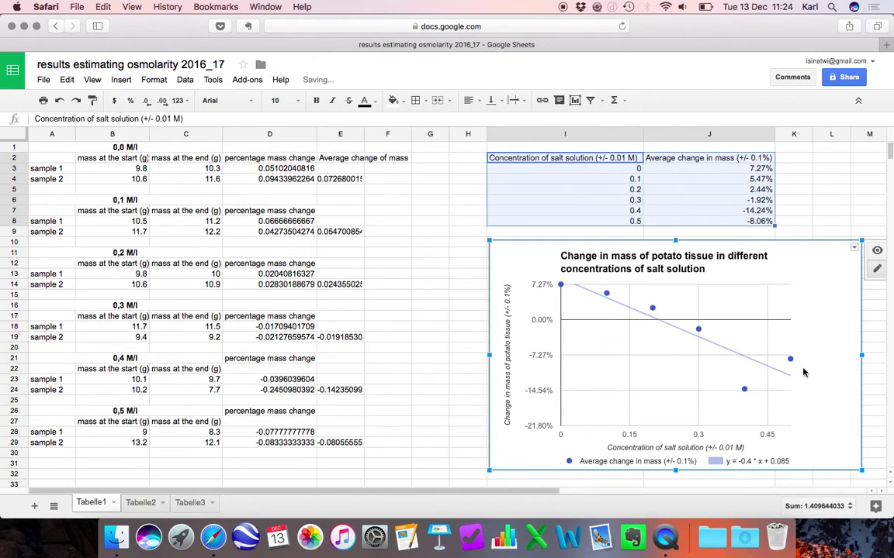
scroll(830, 184, "down", 3)
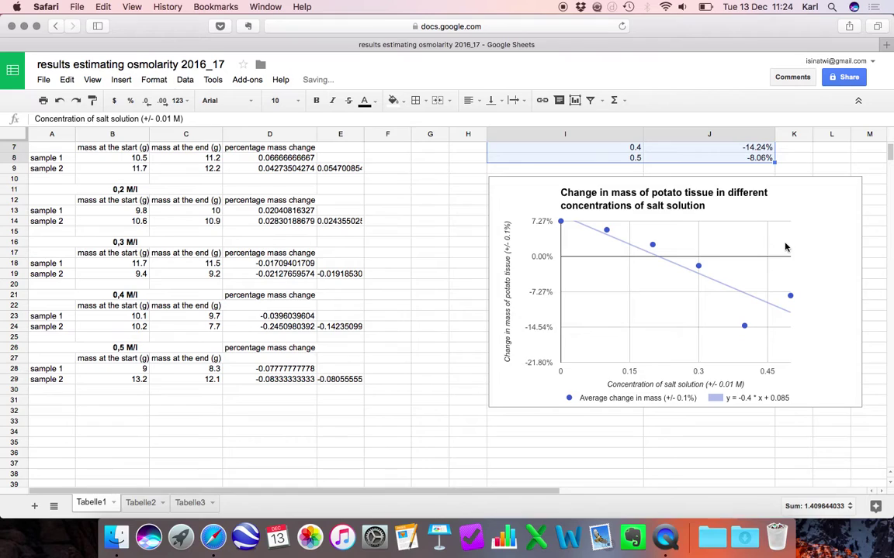
left_click(710, 221)
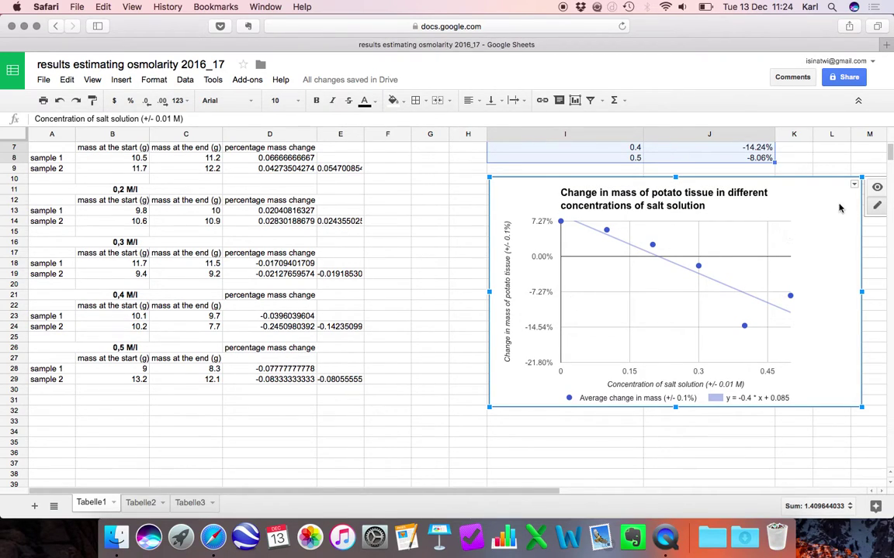
left_click(854, 185)
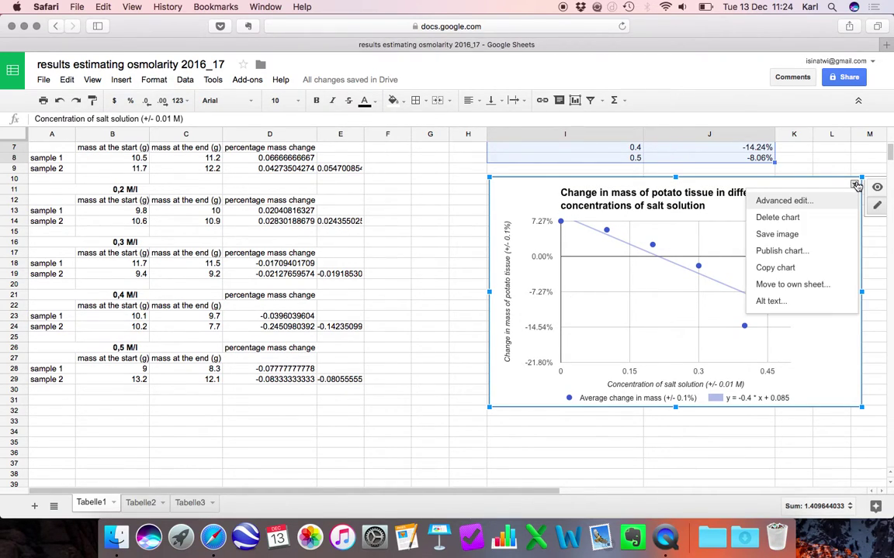
left_click(801, 202)
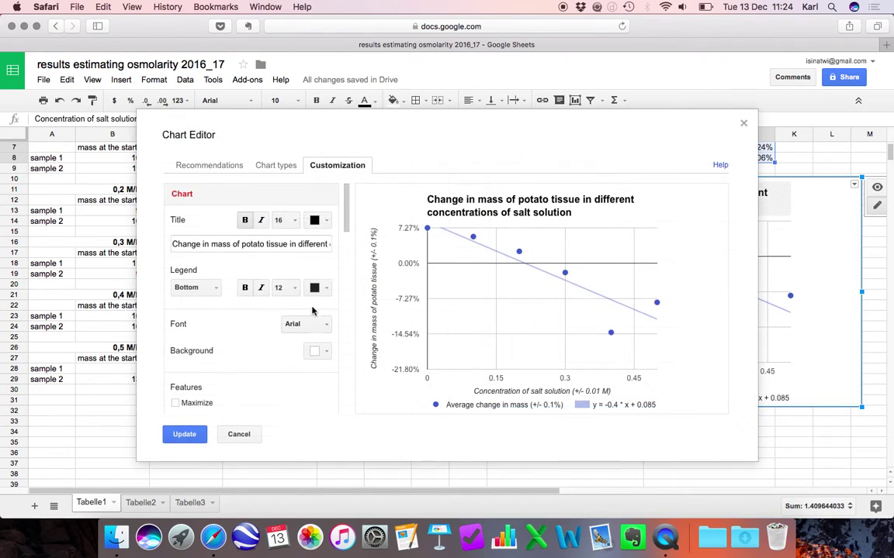
scroll(236, 386, "down", 1)
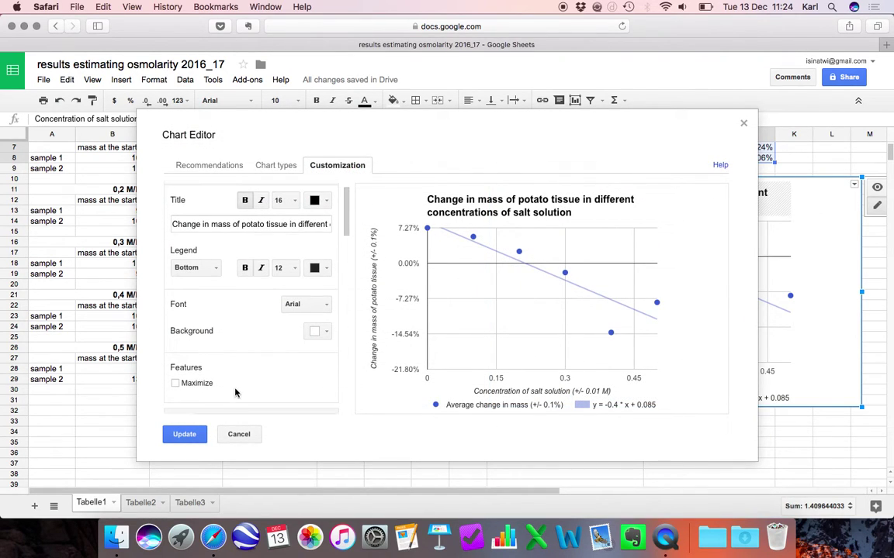
left_click(176, 435)
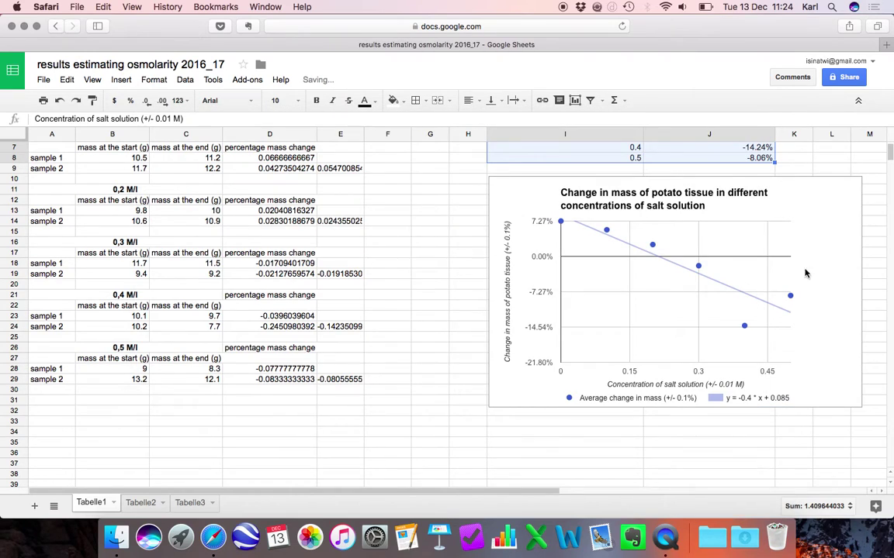
Widen the chart's plot area on both sides so it nearly fills the chart's width.
left_click(778, 250)
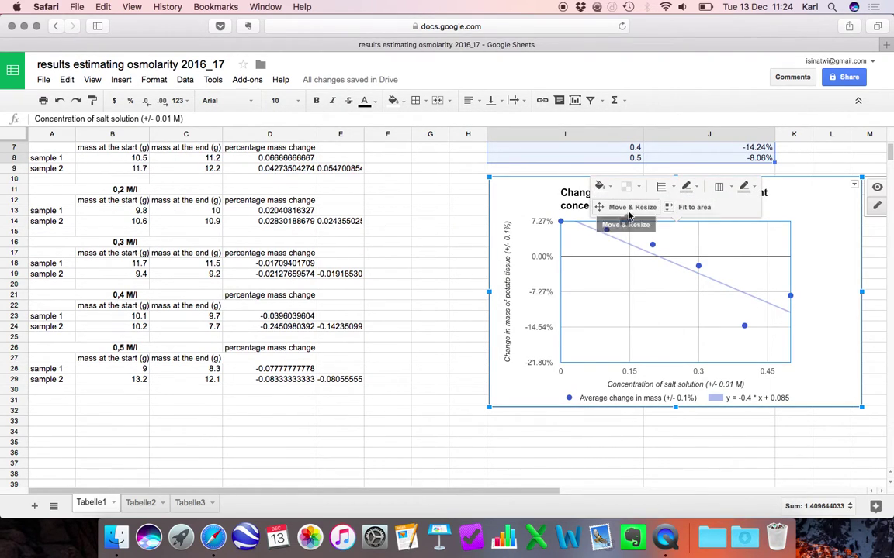
left_click(626, 207)
left_click_drag(791, 268, 847, 260)
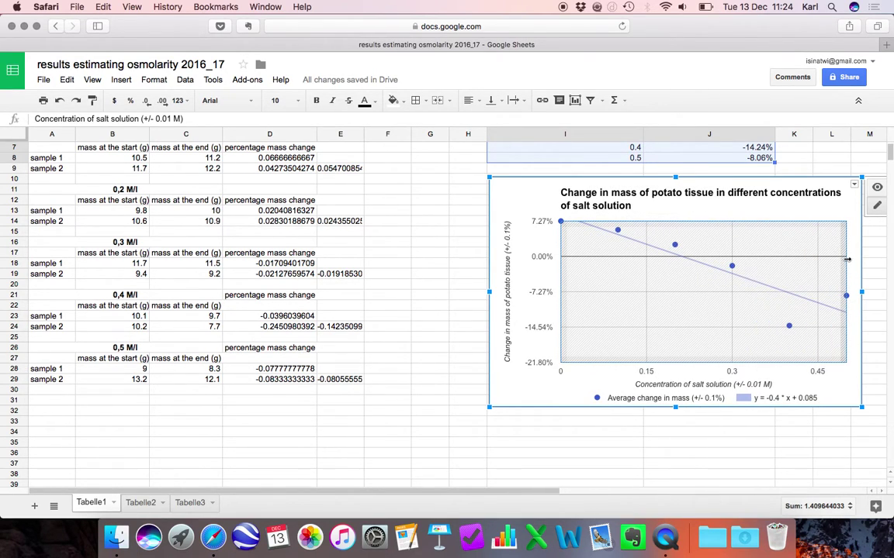
left_click_drag(560, 283, 551, 287)
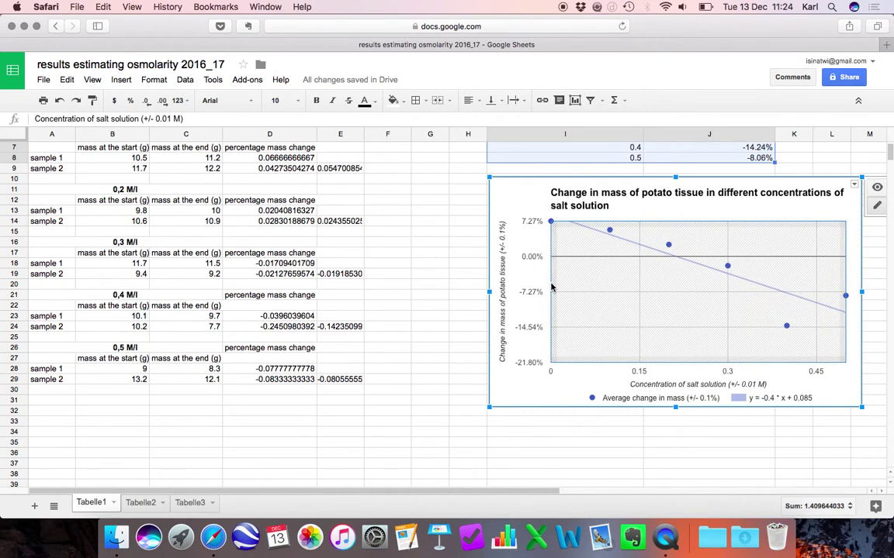
left_click(551, 402)
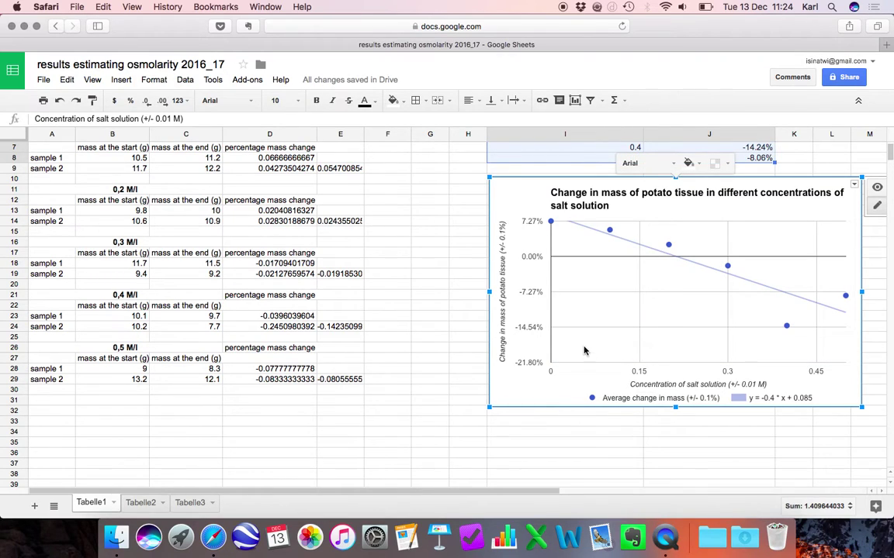
Correct sample 2 of the 0,4 M/l block to a start mass of 11.4 g in B24 and an end mass of 10.9 g in C24.
scroll(584, 351, "up", 3)
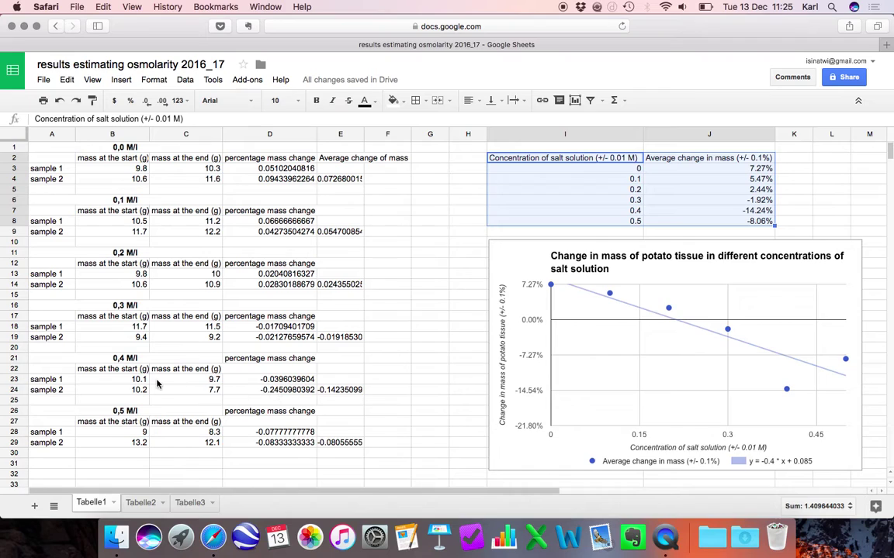
left_click(136, 393)
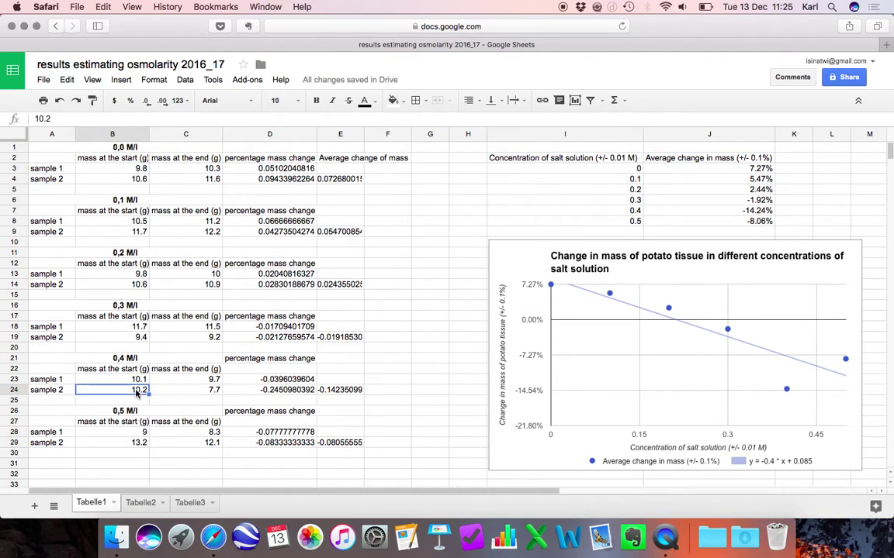
type("1")
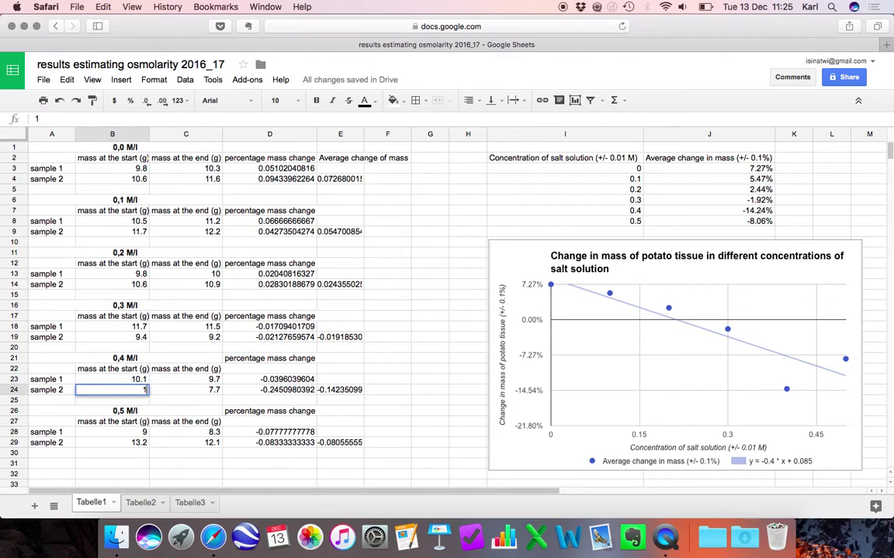
type("1.4")
left_click(164, 392)
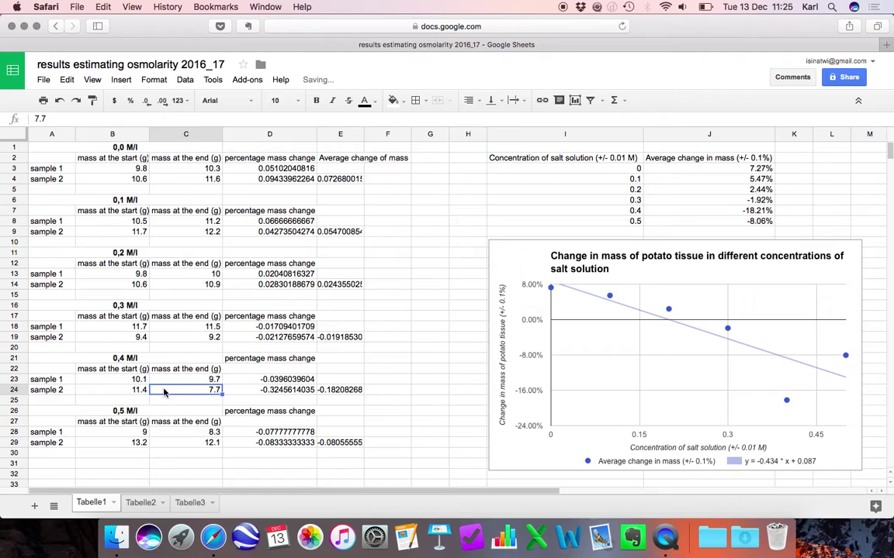
type("10.9")
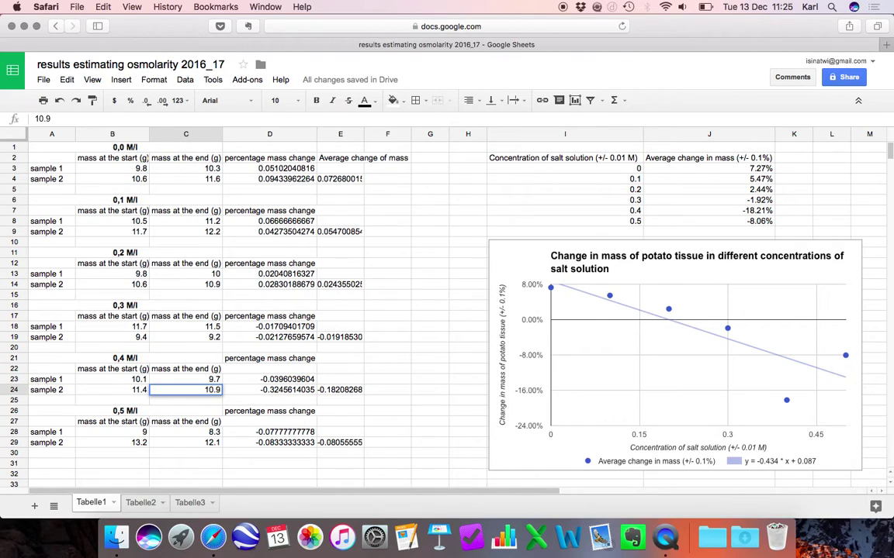
key("Return")
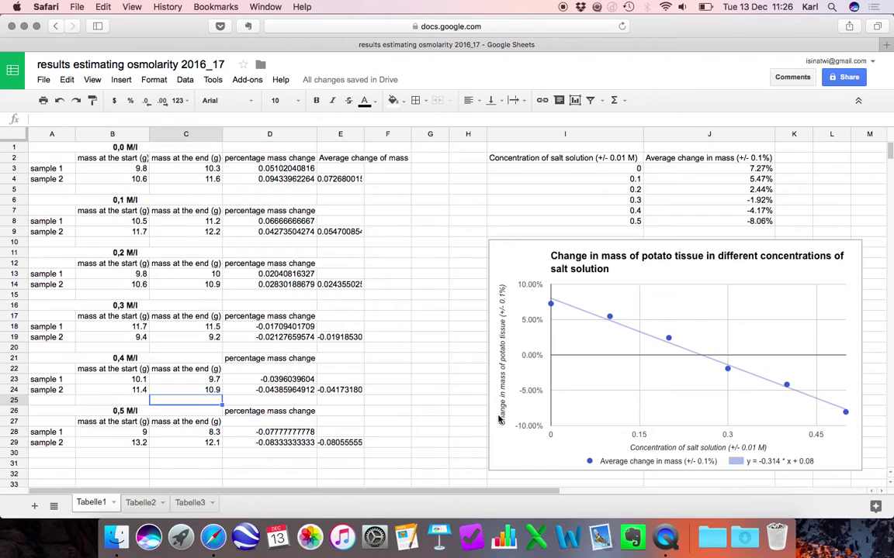
Select the finished scatter chart below the summary table and copy it.
left_click(533, 256)
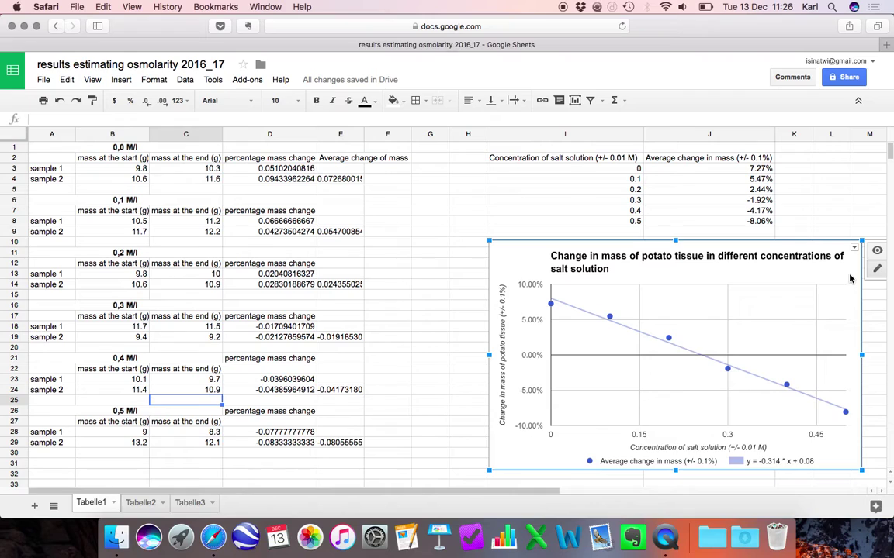
key("Escape")
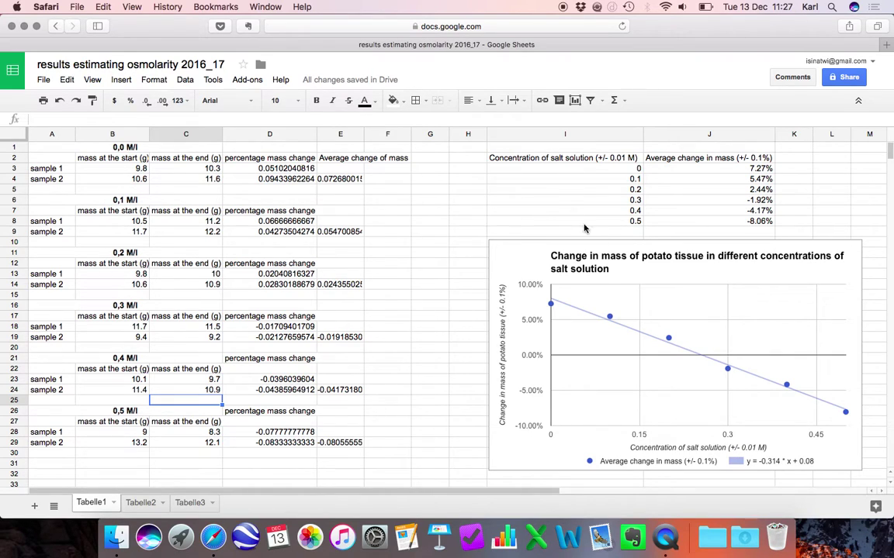
left_click(541, 264)
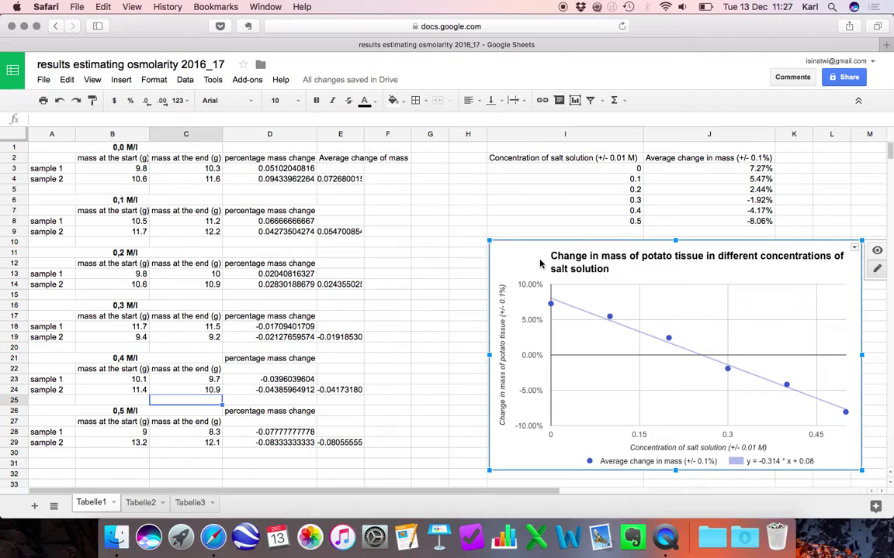
left_click(540, 263)
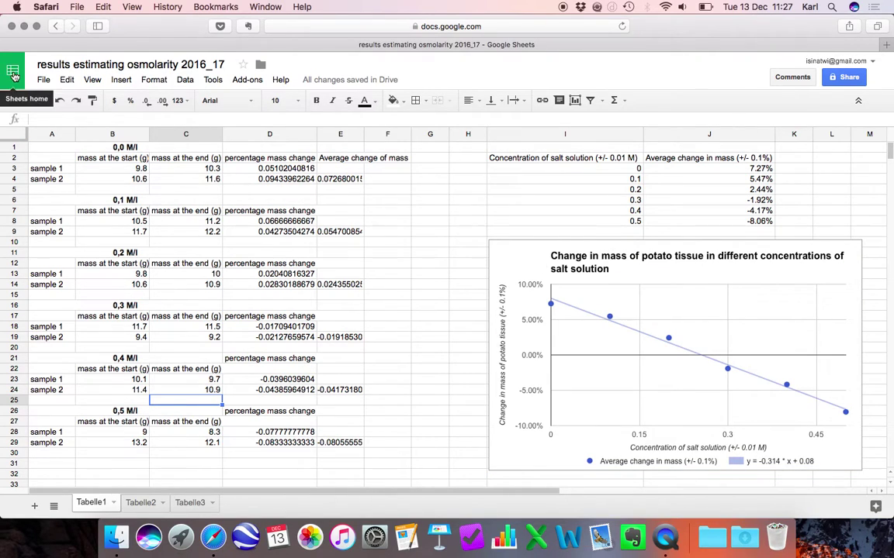
Switch to Google Docs, create a blank document and paste the copied scatter chart into it with a link to the spreadsheet.
left_click(15, 71)
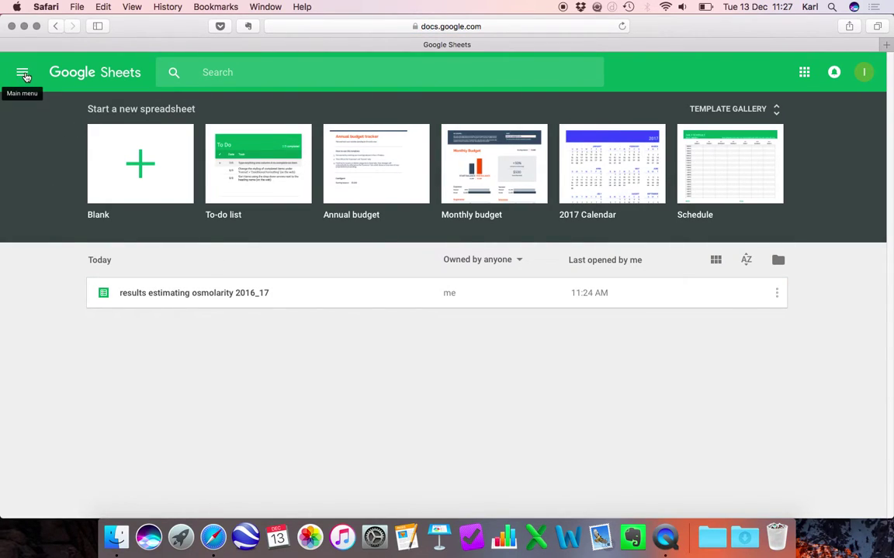
left_click(22, 73)
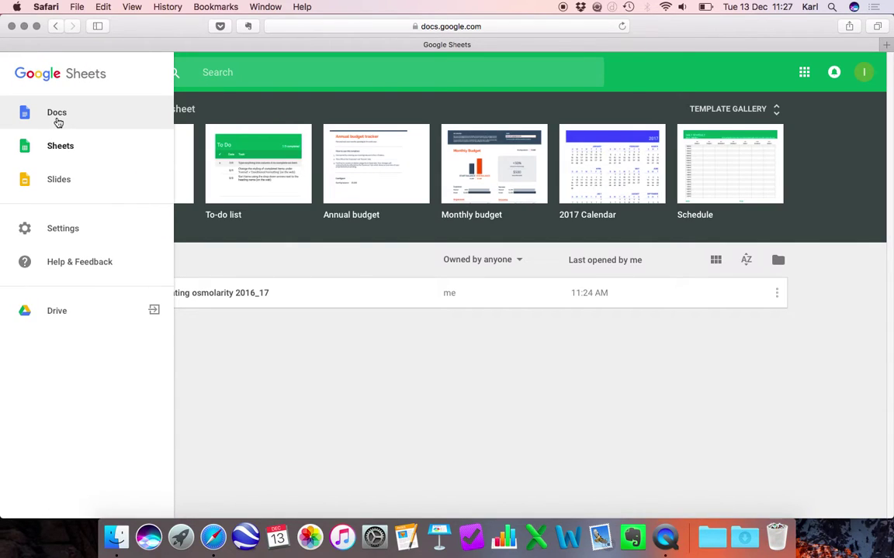
left_click(57, 120)
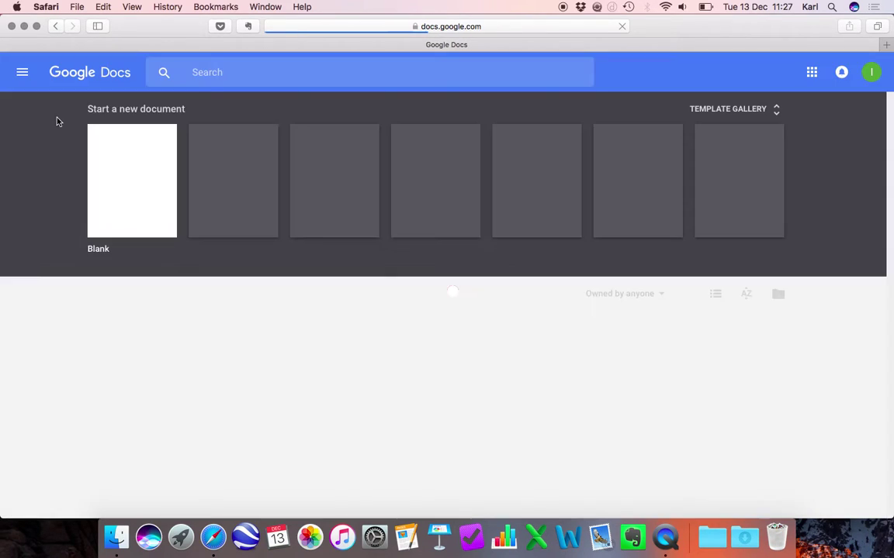
left_click(125, 186)
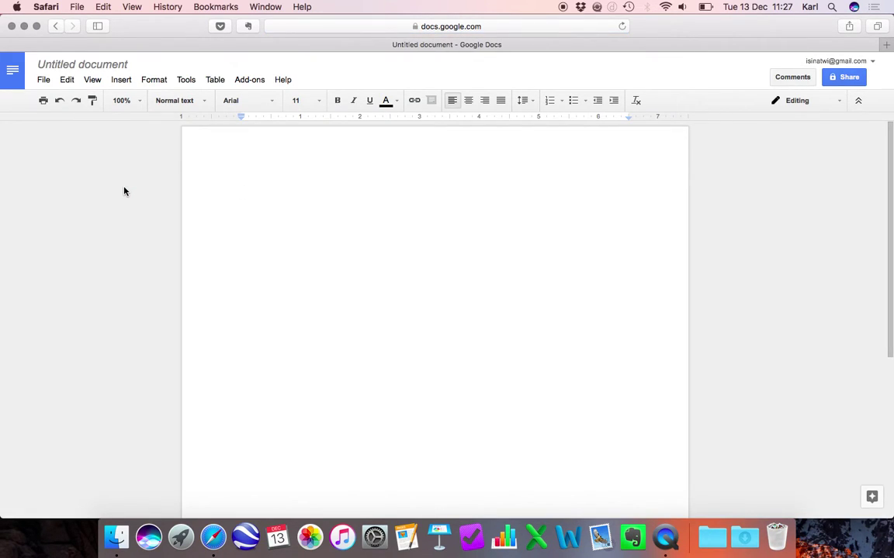
key("super+v")
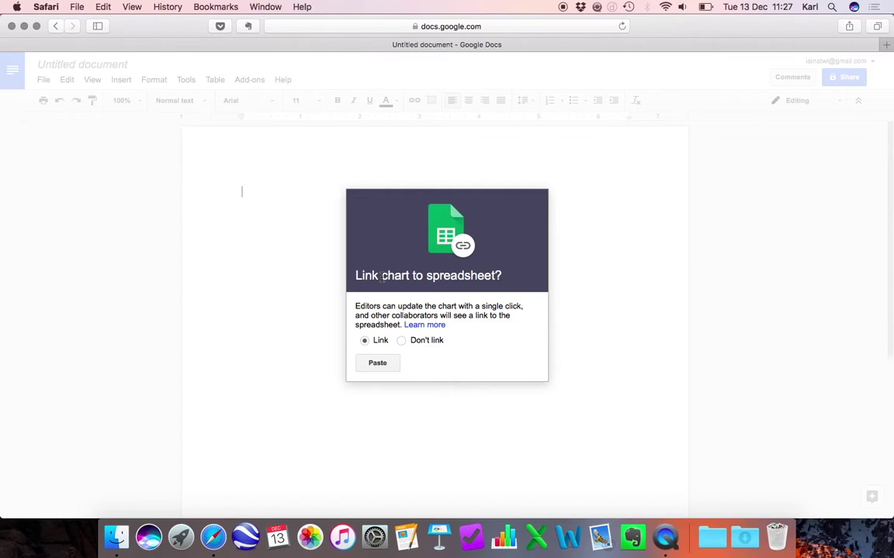
left_click(377, 363)
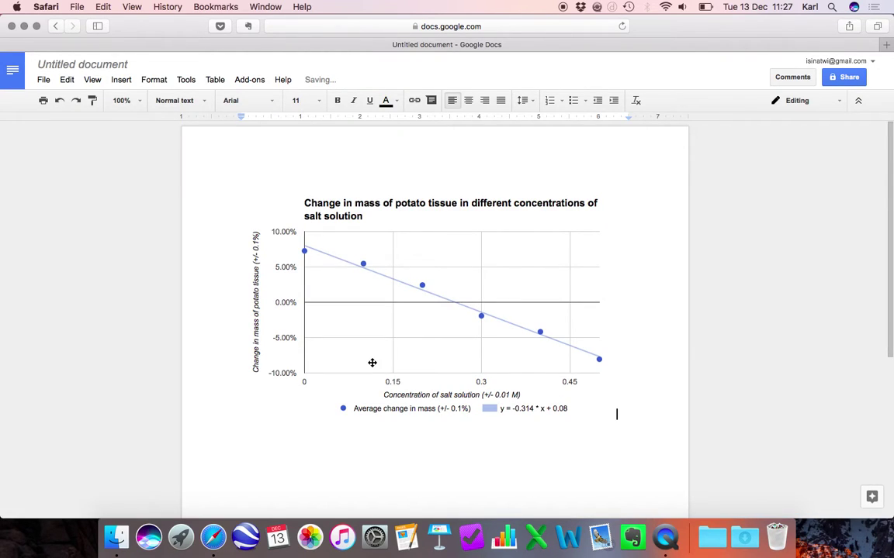